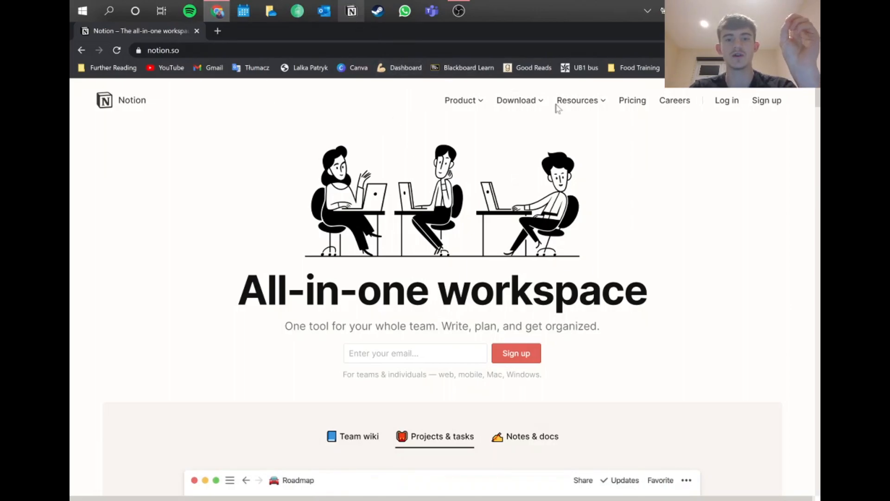
Show the sidebar in the Notion desktop app and look over the Getting Started page.
mouse_move(520, 100)
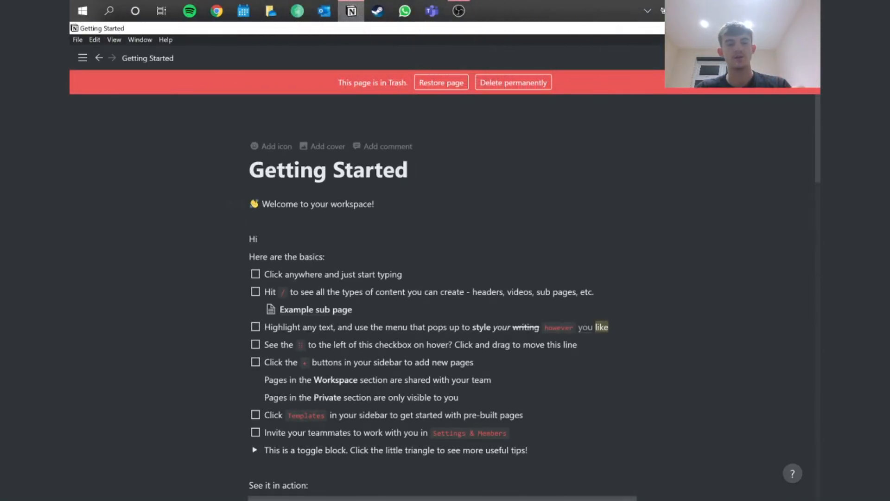
click(82, 59)
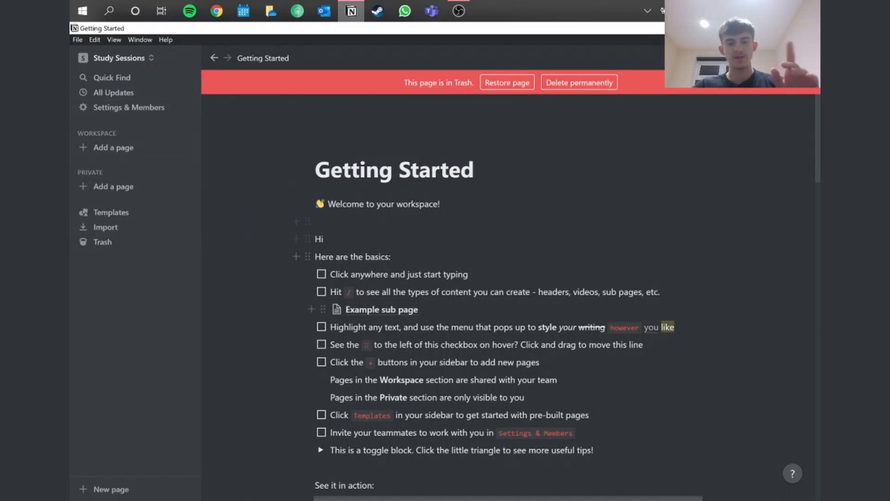
scroll(463, 278, down, 1)
scroll(463, 278, down, 3)
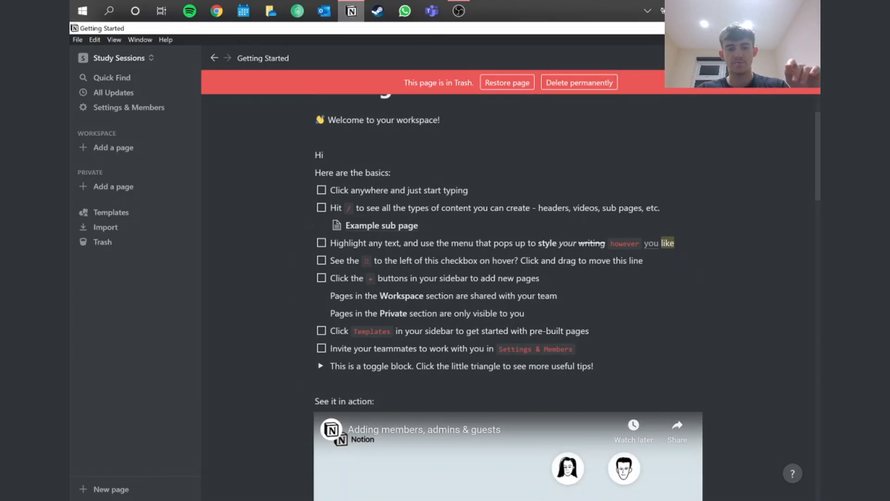
scroll(463, 278, up, 3)
scroll(464, 278, up, 1)
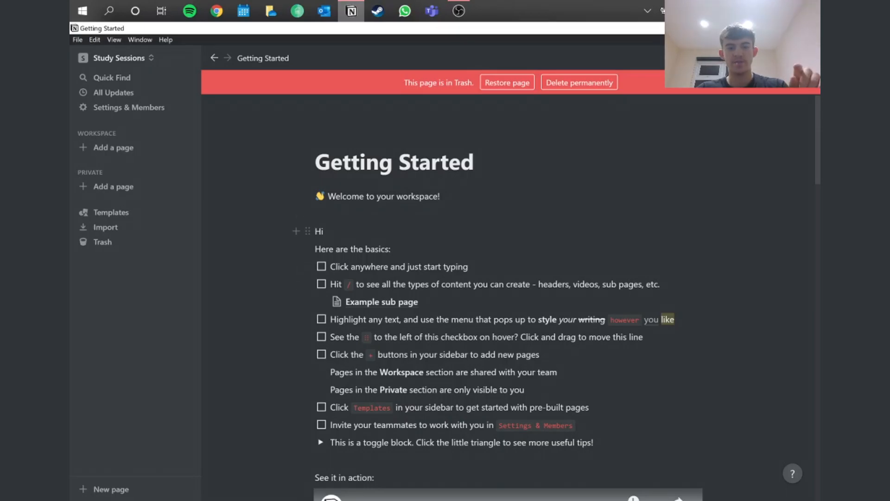
Replace the "Hi" line on the Getting Started page with a toggle list item titled "Hi".
click(324, 231)
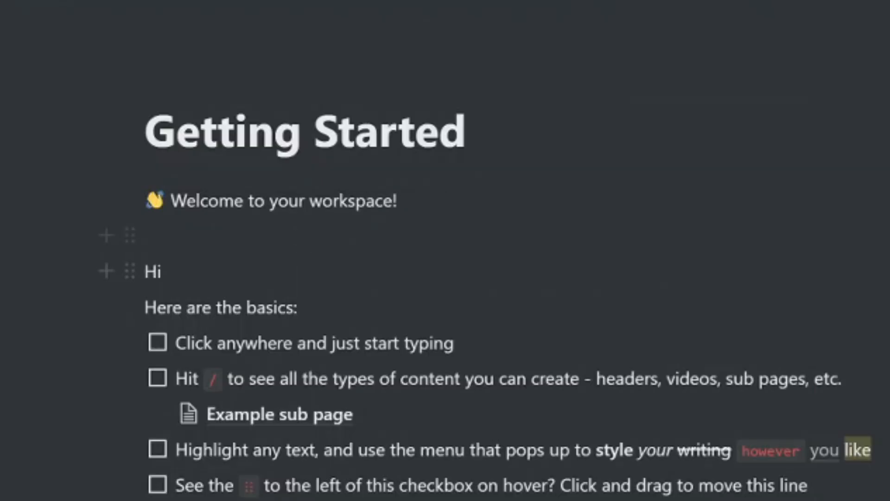
key(BackSpace)
key(BackSpace)
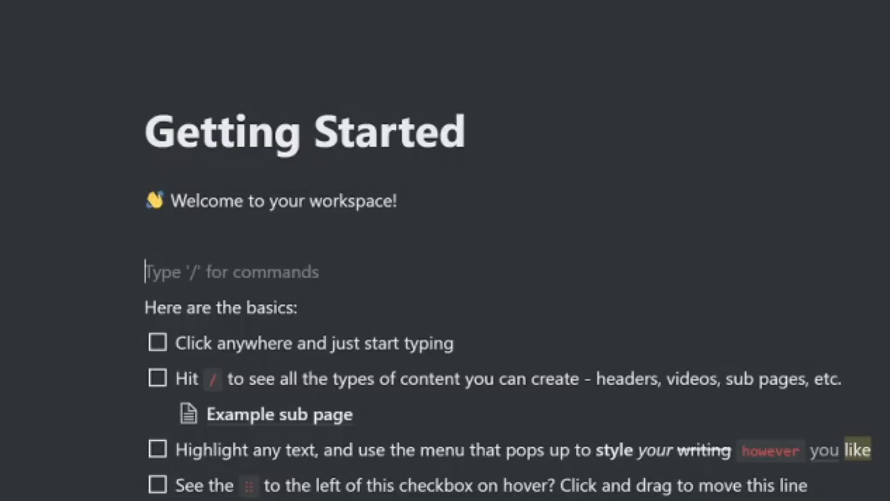
text(/toggle)
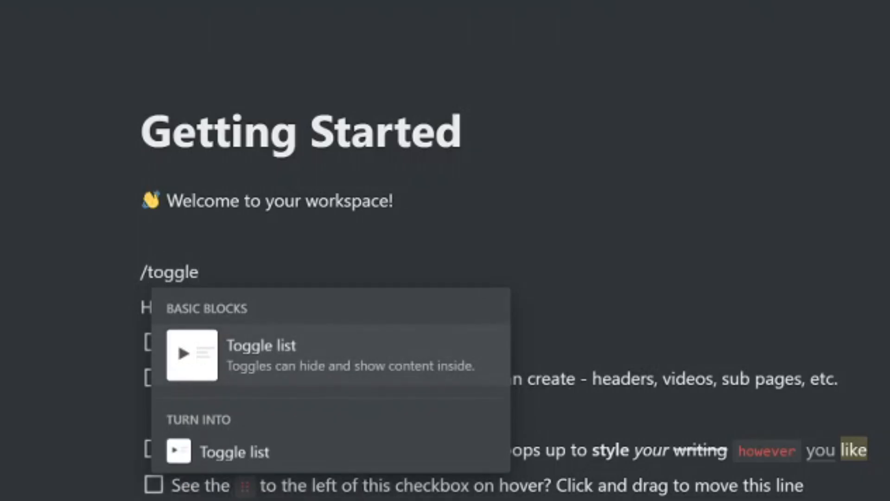
key(Return)
text(Hi)
key(Return)
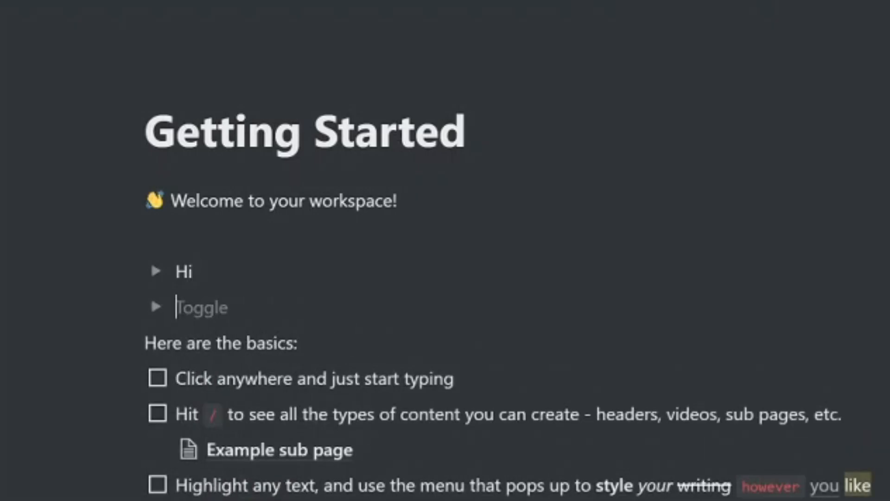
Nest the text "Kape" inside the "Hi" toggle, and try collapsing and expanding it.
key(Tab)
key(BackSpace)
text(Kap)
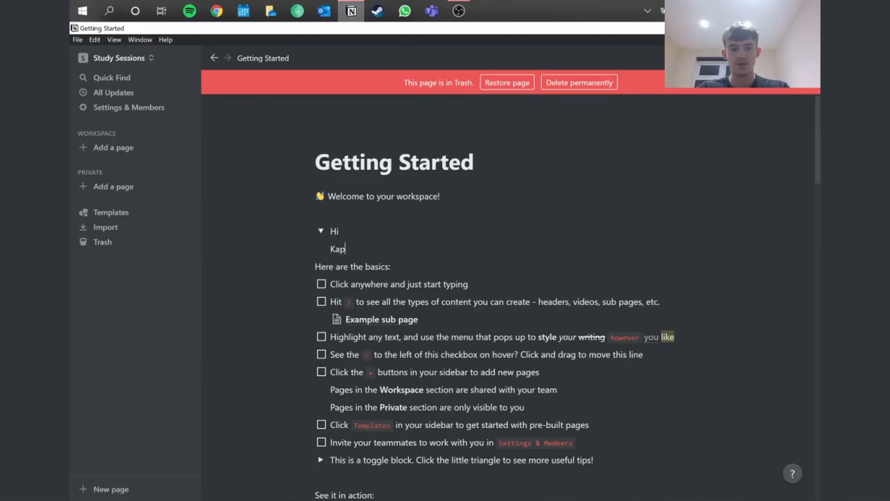
text(e)
click(321, 231)
click(320, 231)
click(320, 231)
Clear the toggle's title and formatting, and turn the emptied block into a to-do list item.
key(BackSpace)
key(BackSpace)
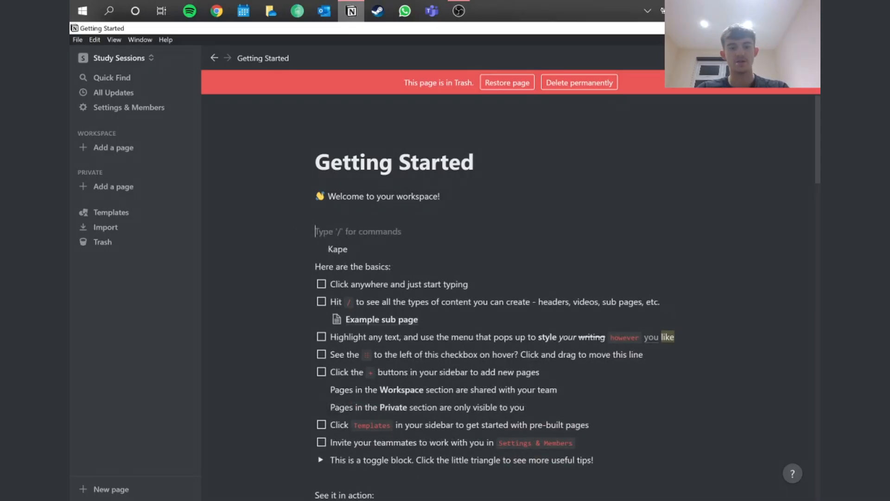
text(-)
key(BackSpace)
text(/list)
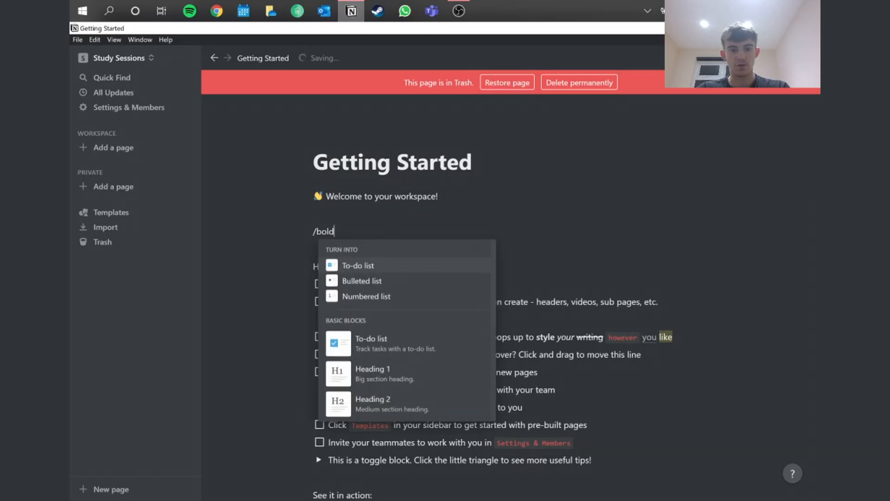
key(Return)
Delete the empty to-do block with its nested "Kape" text and the blank line above it.
drag(350, 249, 323, 237)
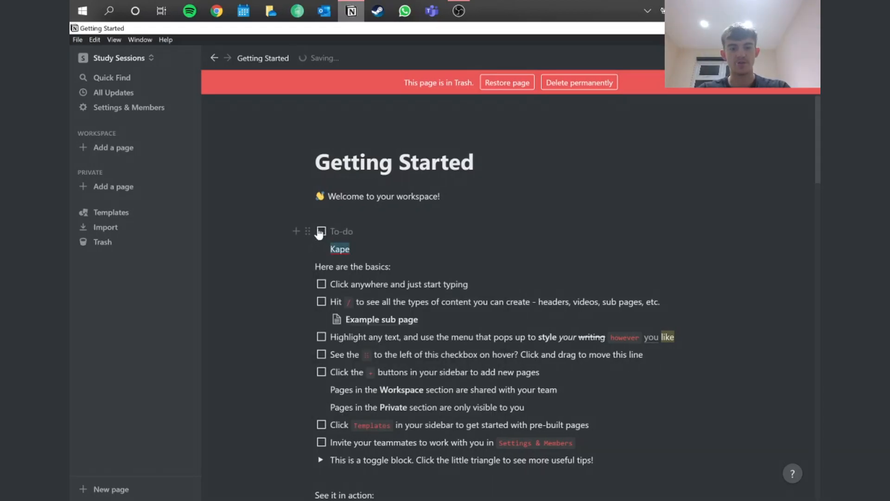
key(Escape)
key(shift+Up)
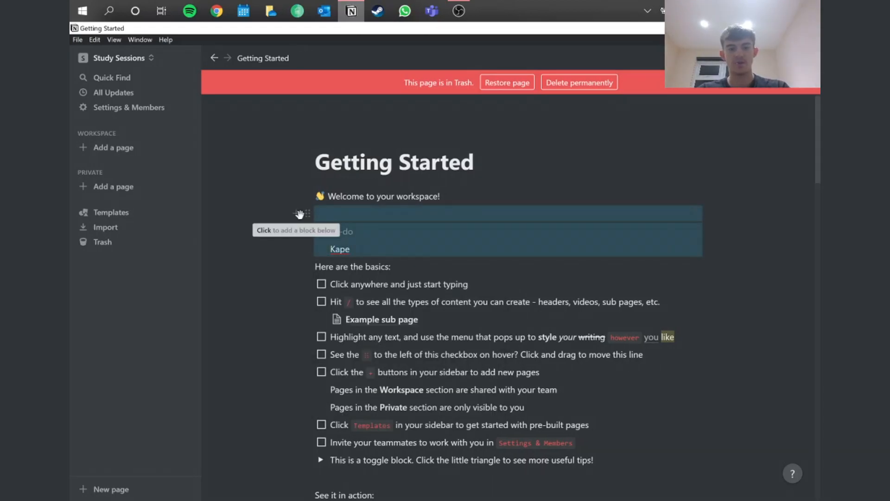
key(BackSpace)
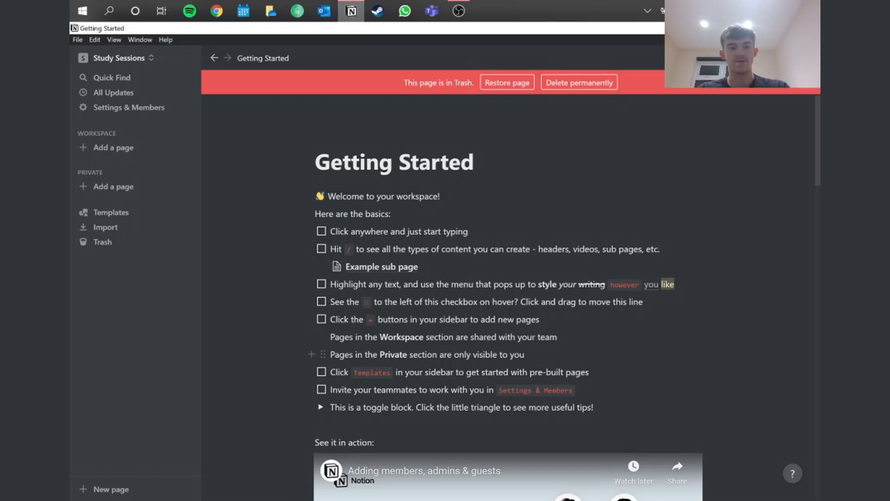
Add a new page to the Workspace section.
click(130, 147)
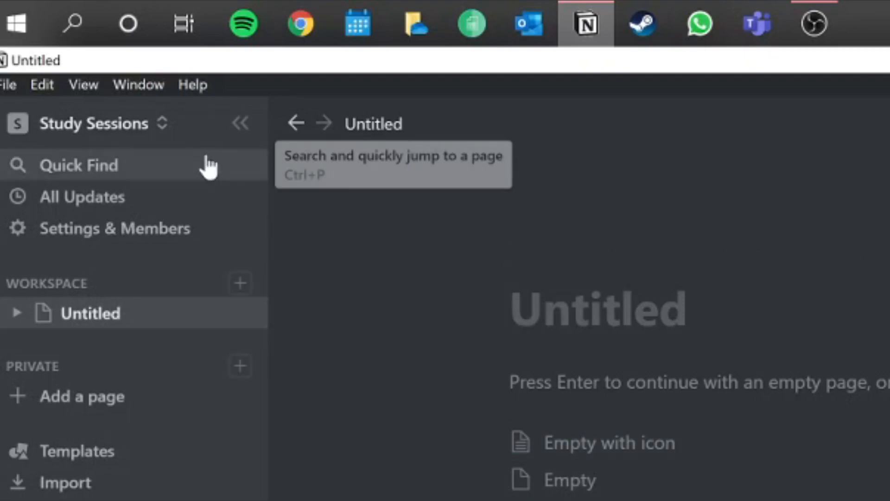
click(164, 124)
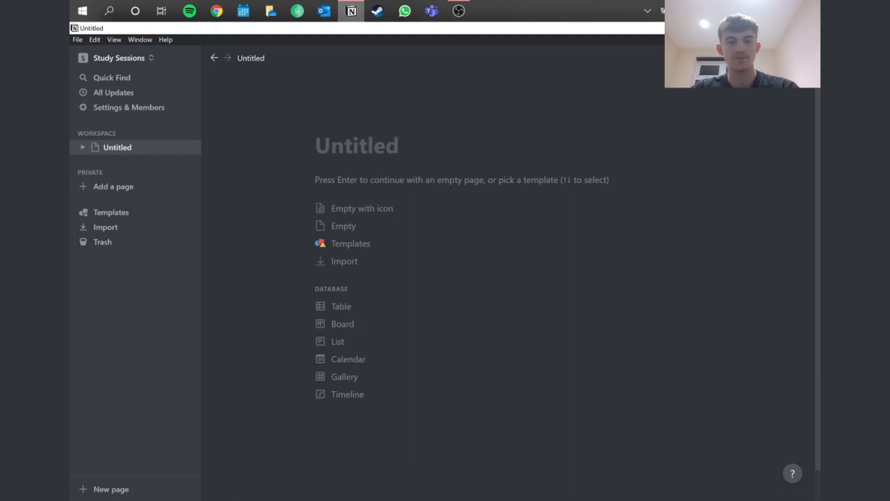
Look over the Roadmap design template in the template gallery, and close the gallery.
click(123, 214)
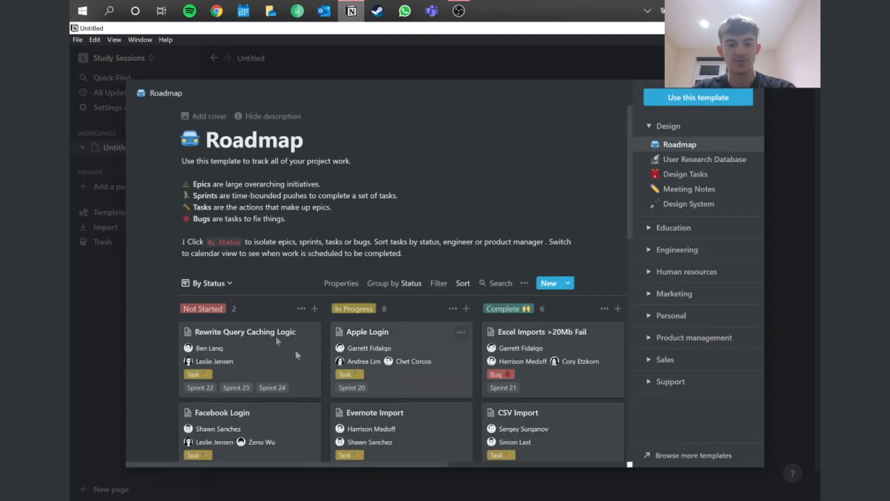
scroll(312, 339, down, 2)
scroll(315, 341, up, 2)
click(806, 206)
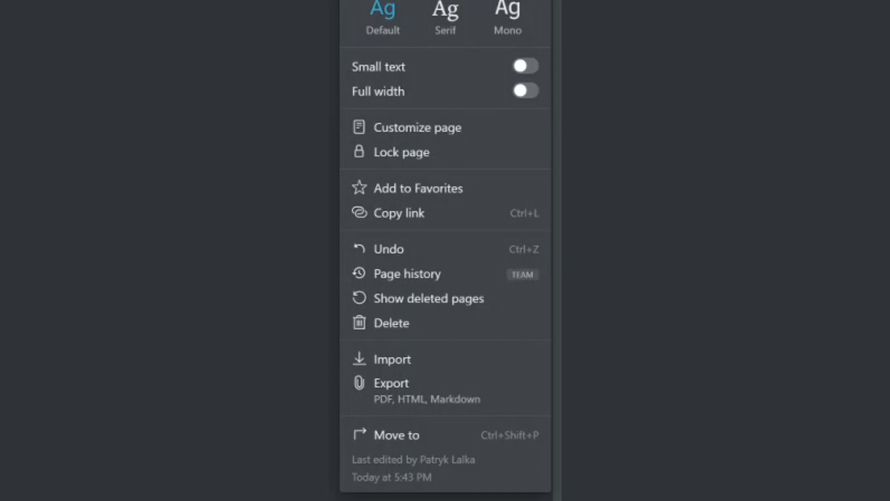
Set the new untitled page to full width and title it "Productivity System".
click(523, 94)
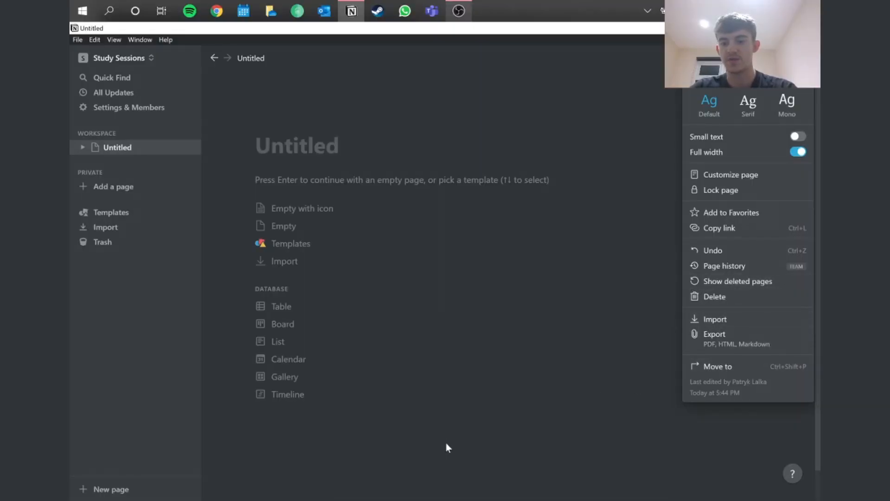
click(345, 450)
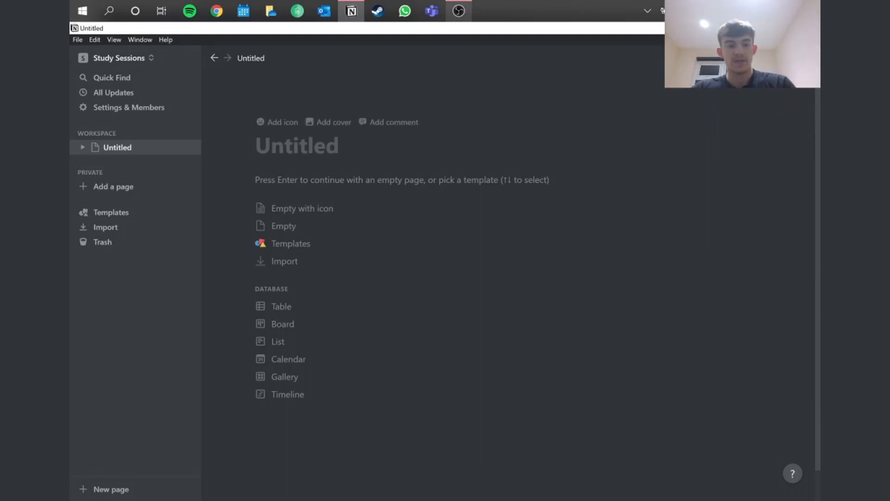
text(Produ)
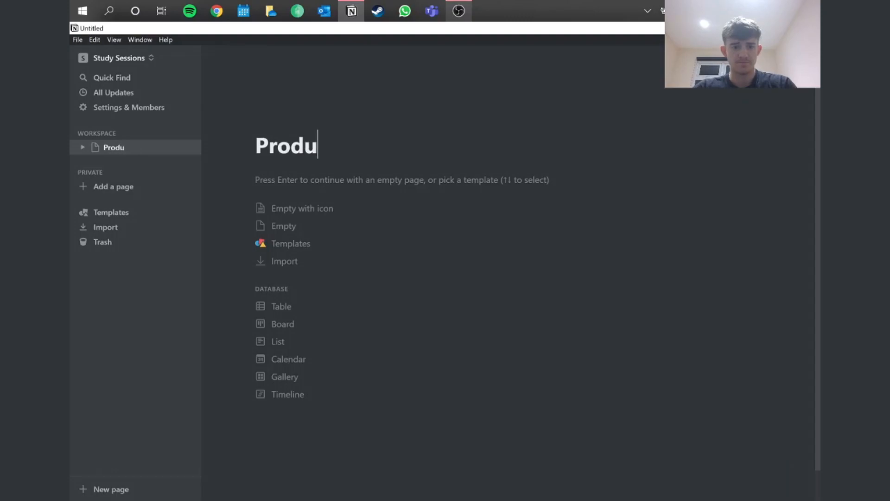
text(ciiv)
key(BackSpace)
key(BackSpace)
key(BackSpace)
text(tivity System)
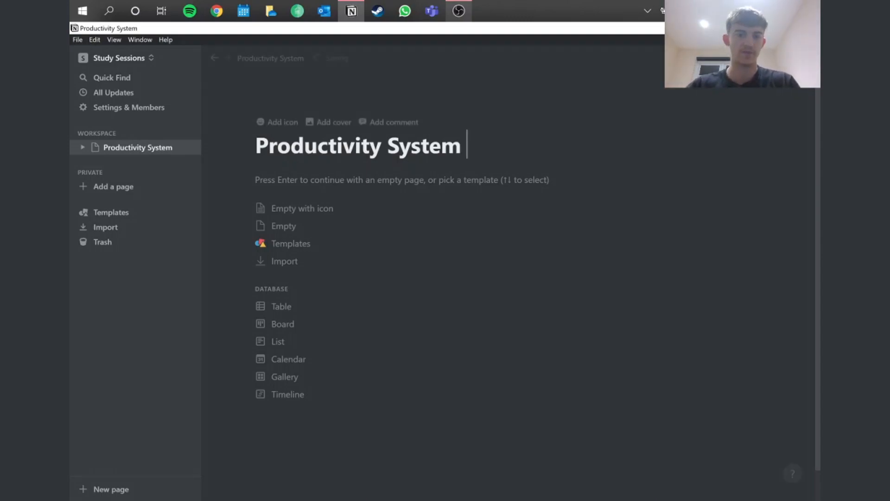
Embed a sub-page titled "Dashboard" in the Productivity System page.
key(Return)
text(/page)
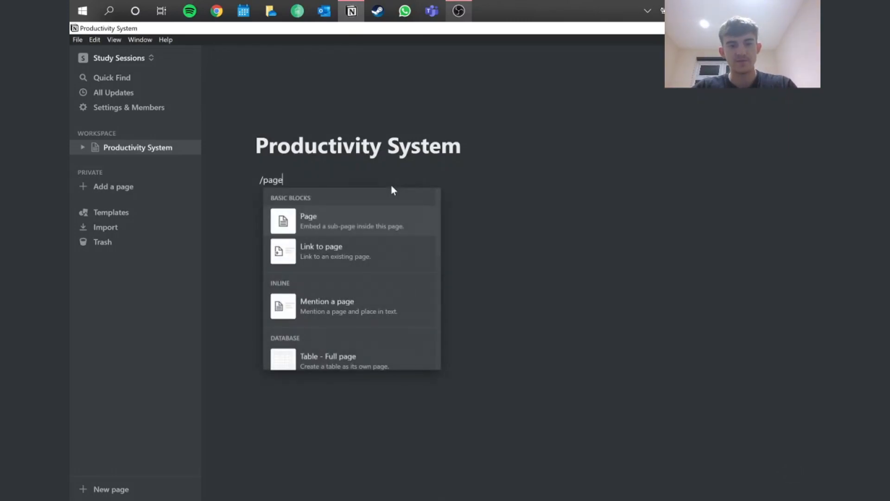
key(Return)
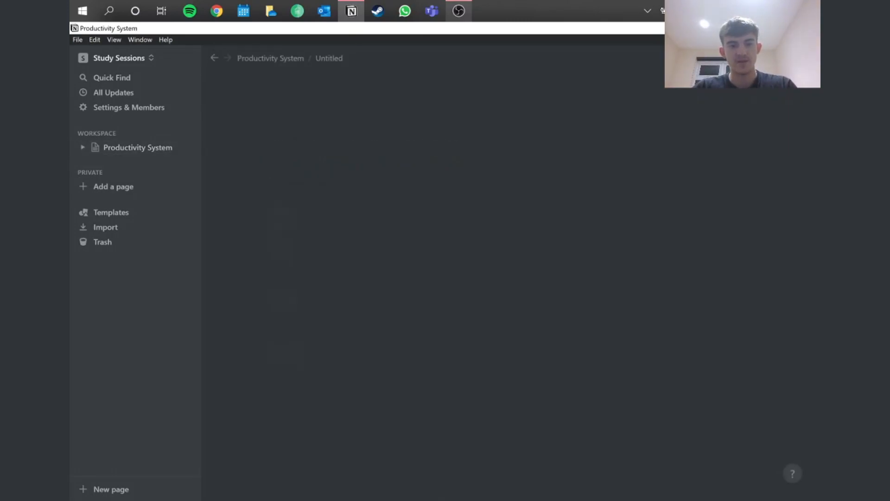
text(Dashboard)
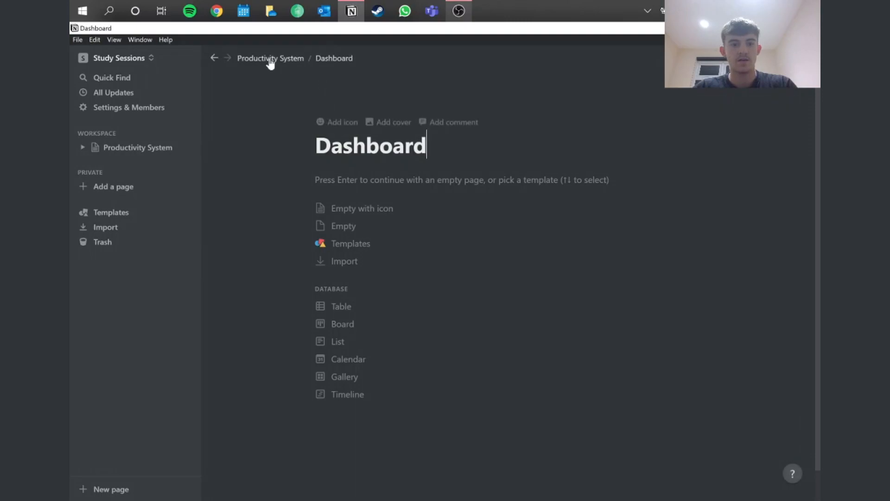
Embed a second sub-page titled "Task List" in the Productivity System page, below Dashboard.
click(271, 62)
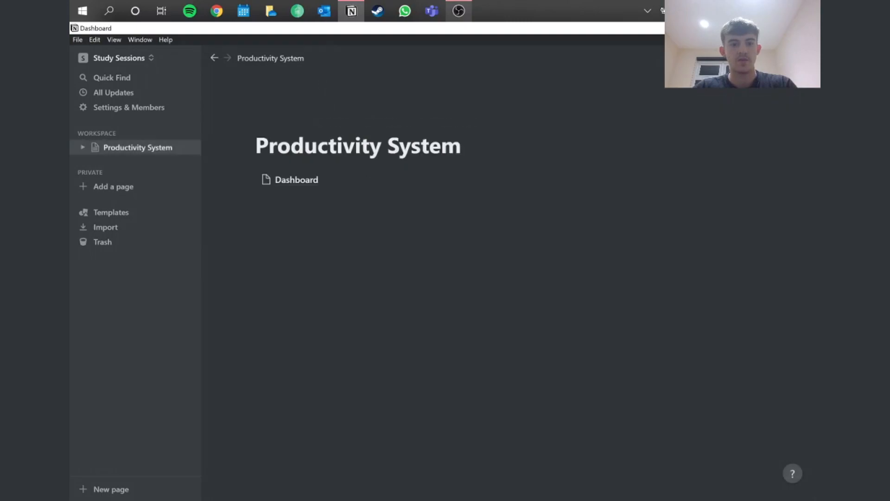
click(329, 203)
text(/)
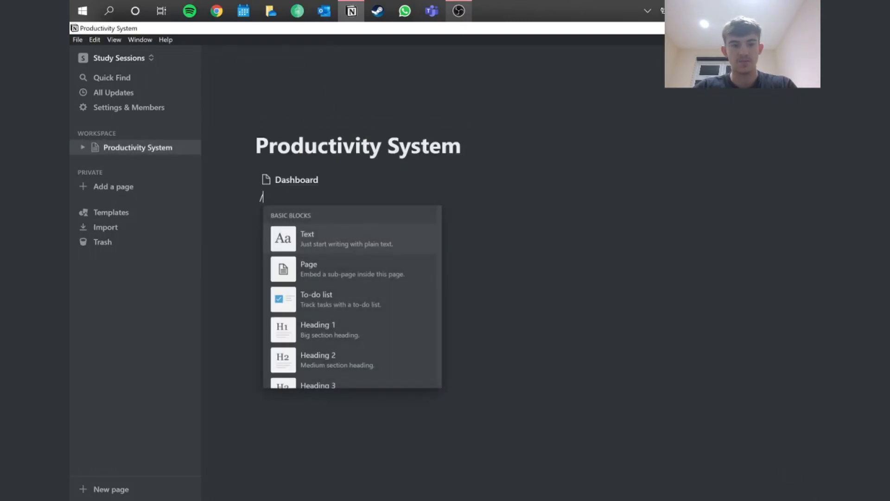
text(page)
key(Return)
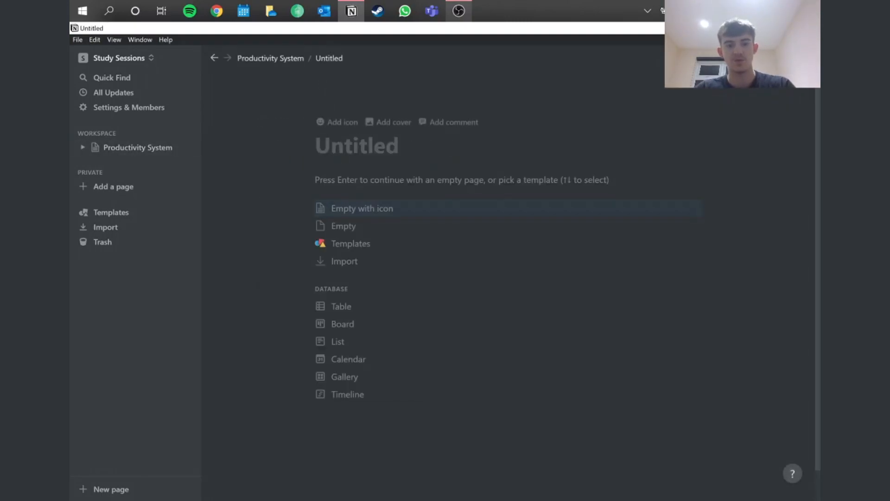
text(Taks Li)
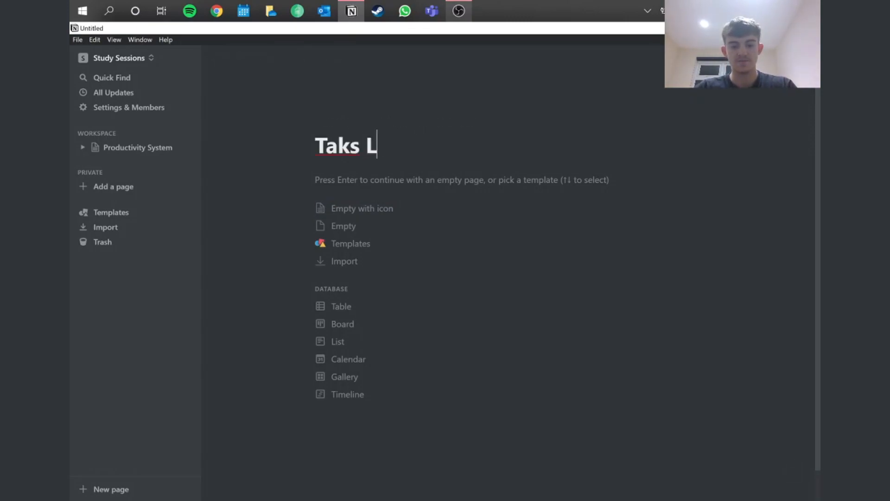
key(BackSpace)
key(BackSpace)
key(BackSpace)
key(BackSpace)
key(BackSpace)
text(sk Ls)
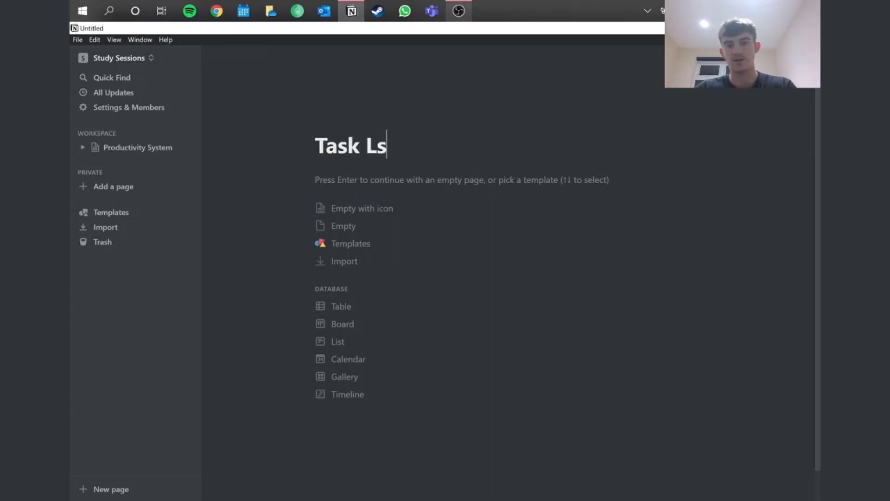
key(BackSpace)
text(ist)
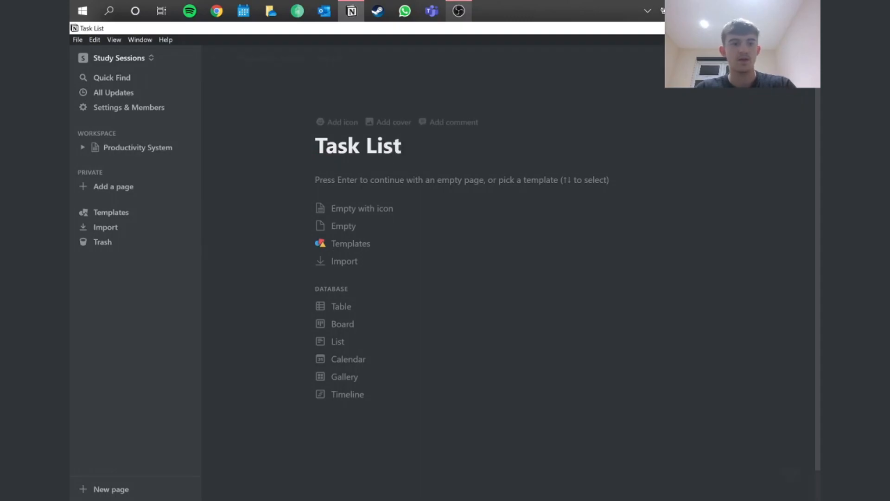
Embed a third sub-page titled "Projects" below Task List in the Productivity System page, and start it as an empty page.
click(264, 59)
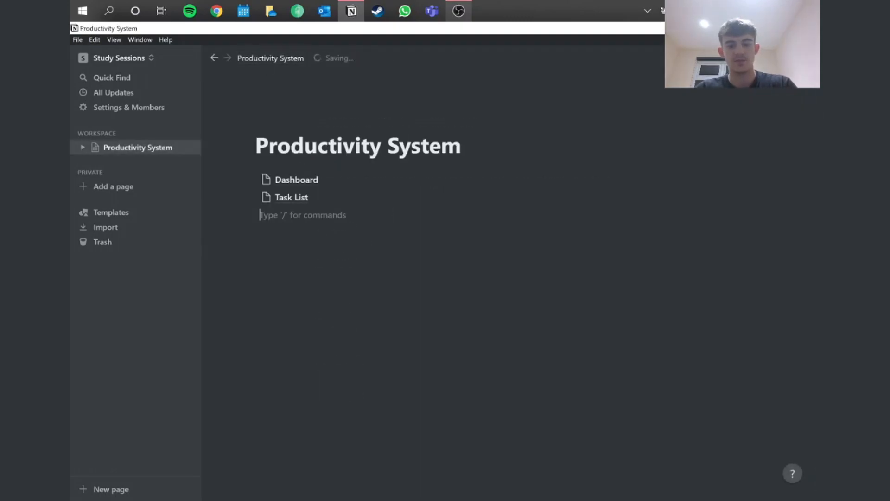
text(/page)
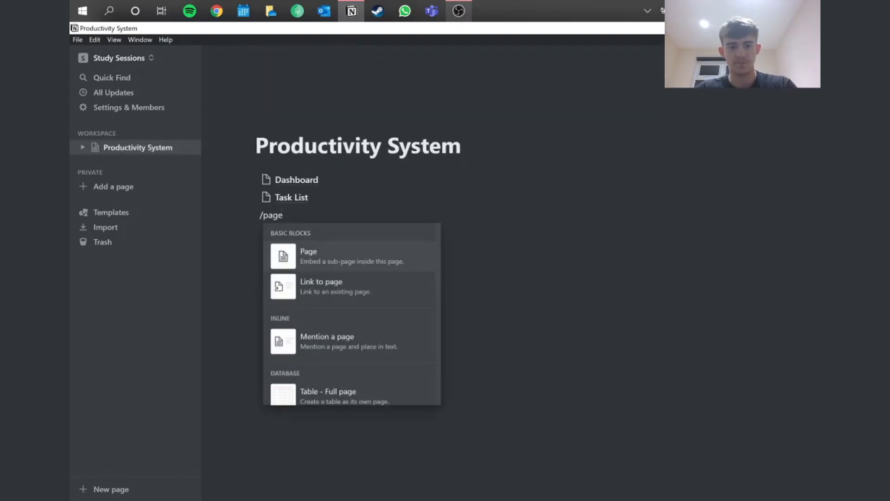
key(Return)
text(Projects)
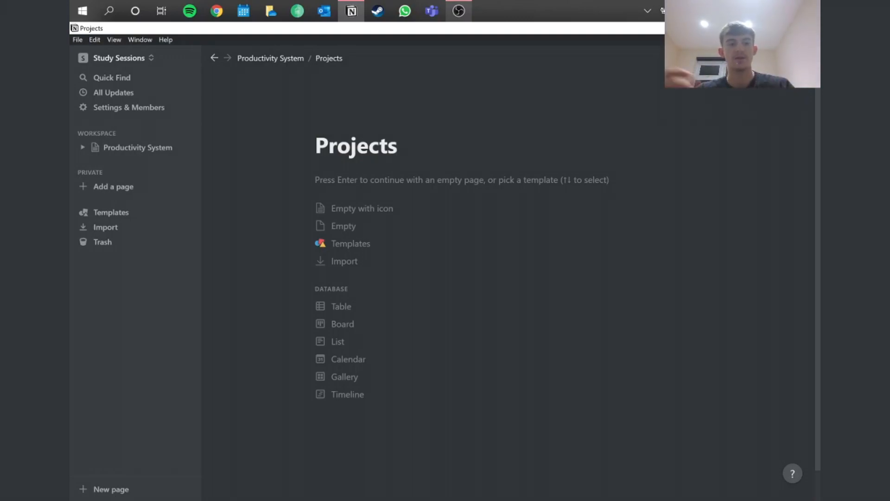
key(Return)
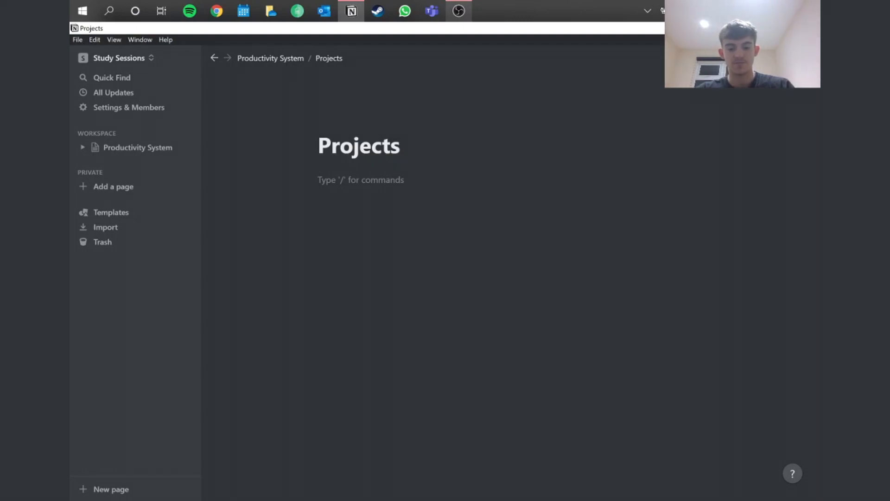
Insert an inline table in the Projects page, hide the sidebar, and title the table "Modules".
text(/table)
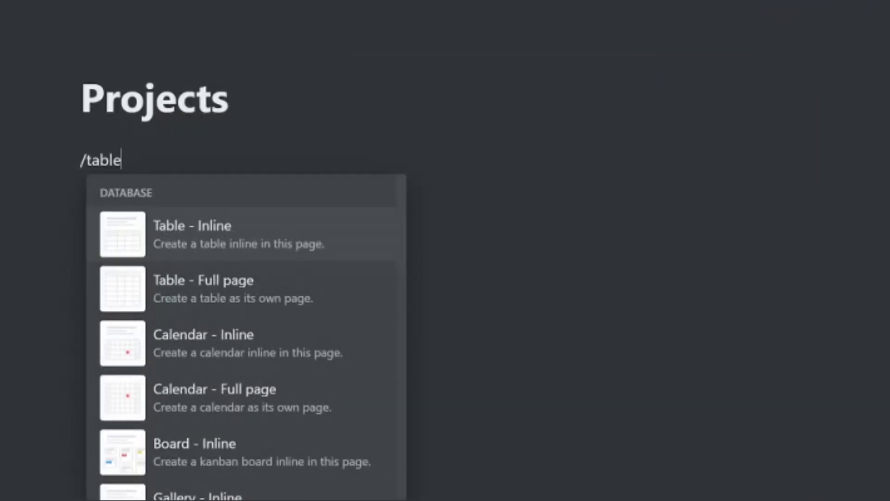
key(Return)
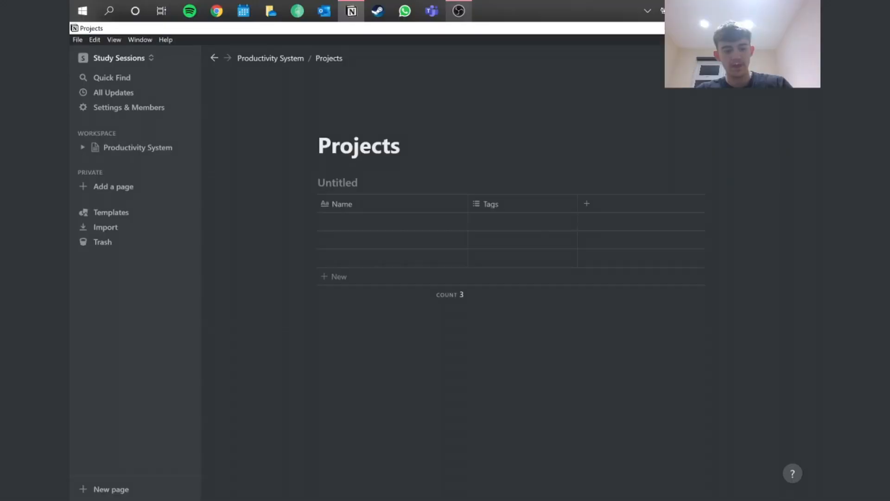
key(ctrl+backslash)
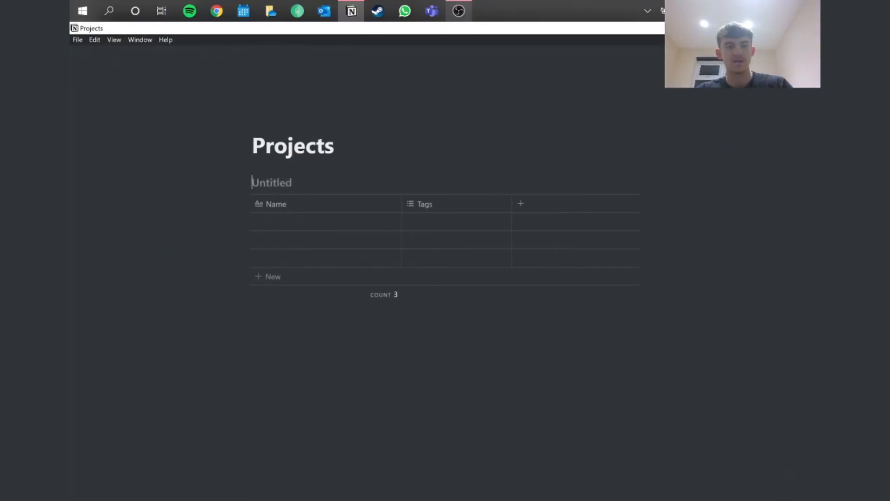
text(Modules)
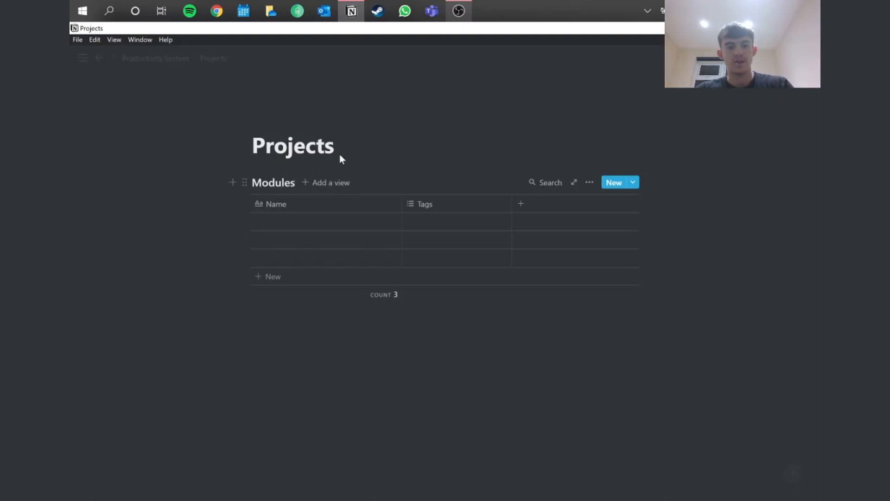
click(312, 185)
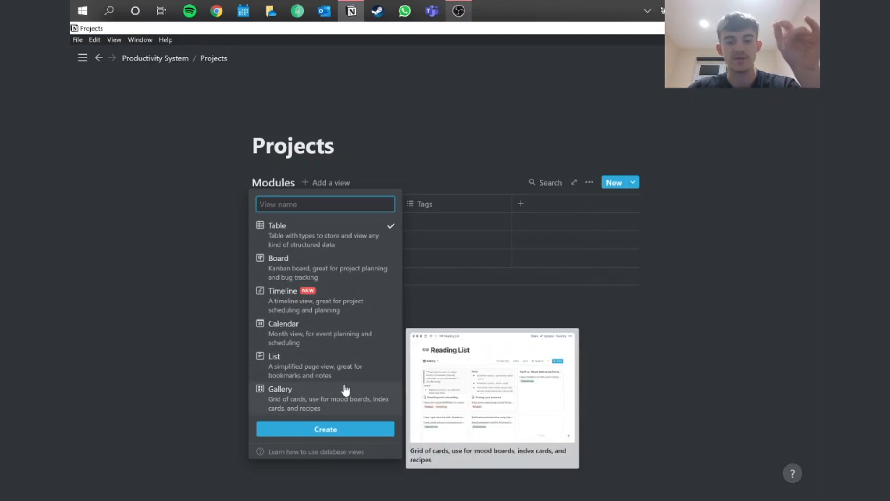
click(463, 321)
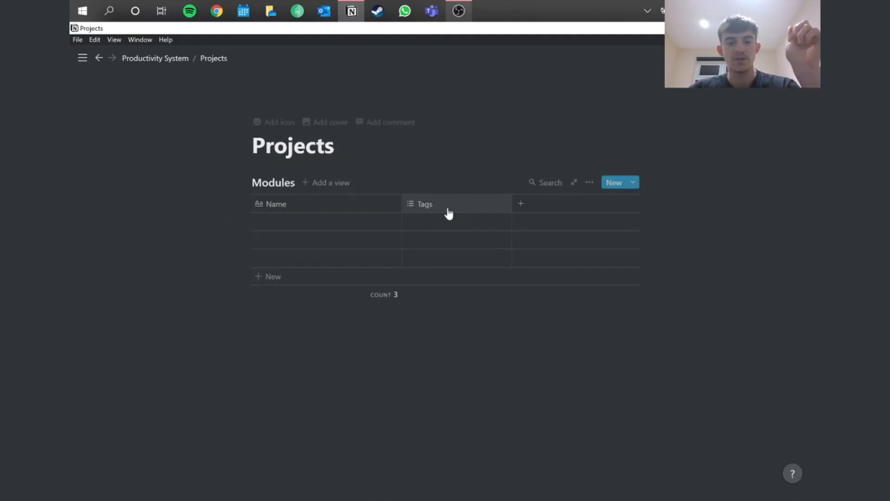
click(590, 183)
click(638, 277)
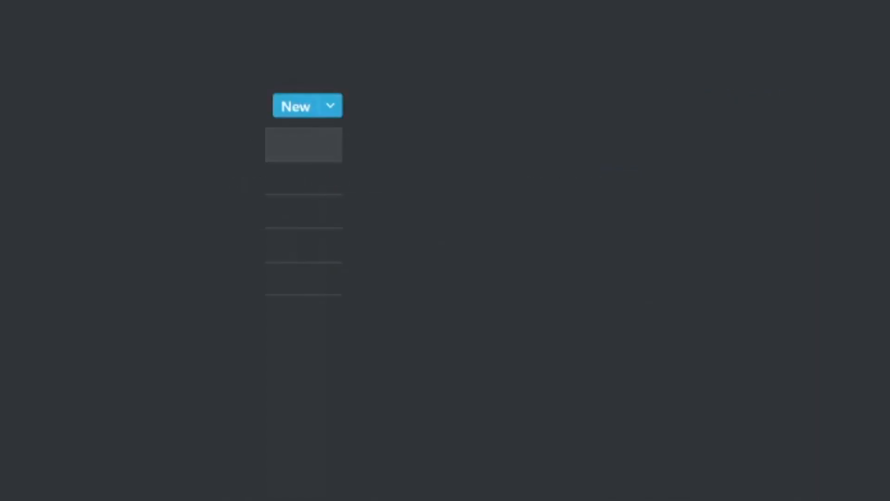
Add a new text column to the Modules table and place it between Name and Tags.
click(521, 203)
mouse_move(271, 260)
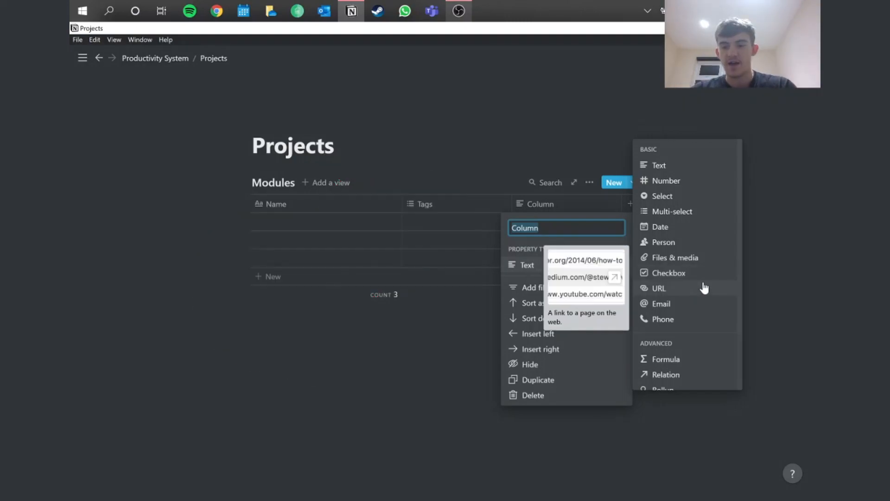
click(441, 388)
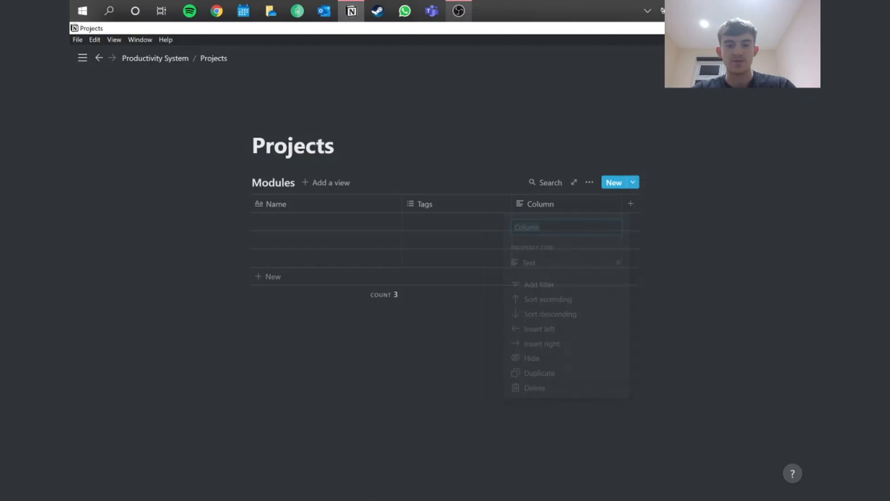
drag(578, 210, 468, 210)
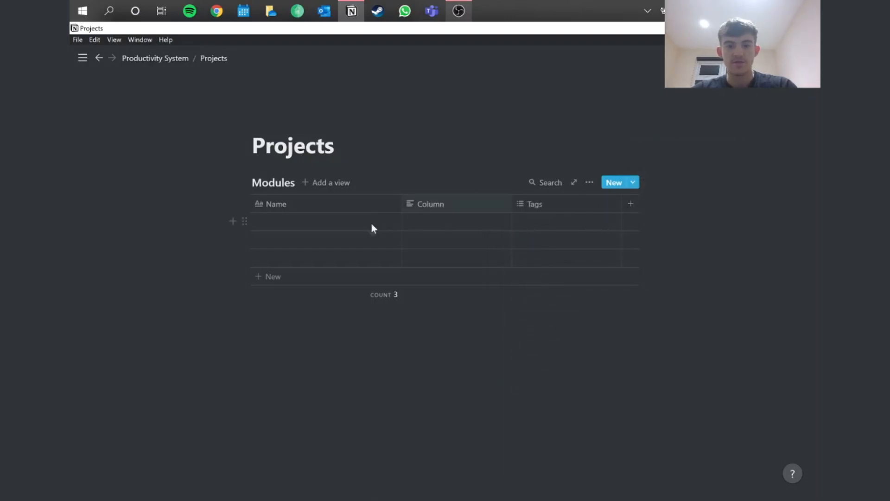
Name the first two rows of the Modules table "Biochem" and "Personal Life", and delete the empty third row.
click(305, 229)
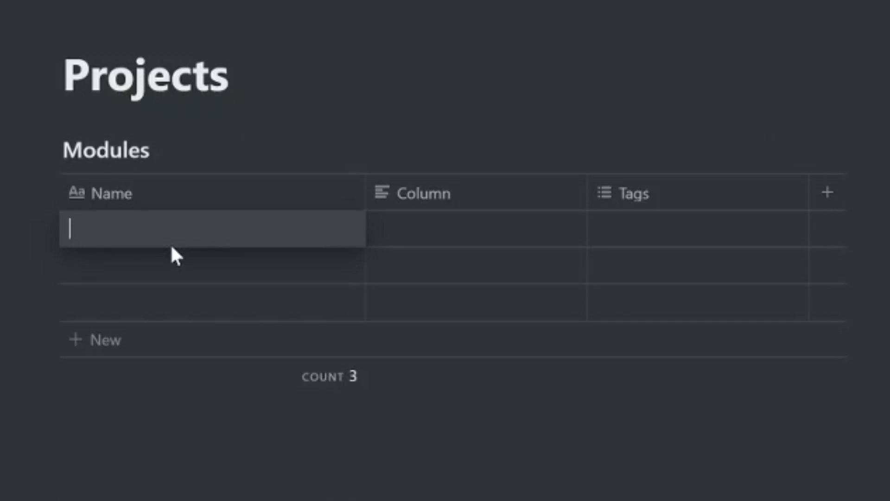
text(Biochem)
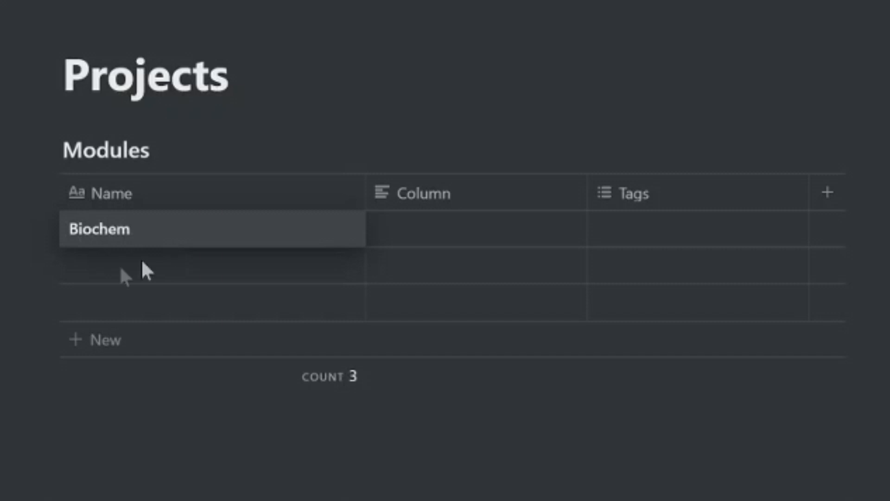
key(Escape)
click(110, 273)
text(O)
key(BackSpace)
text(Personal Life)
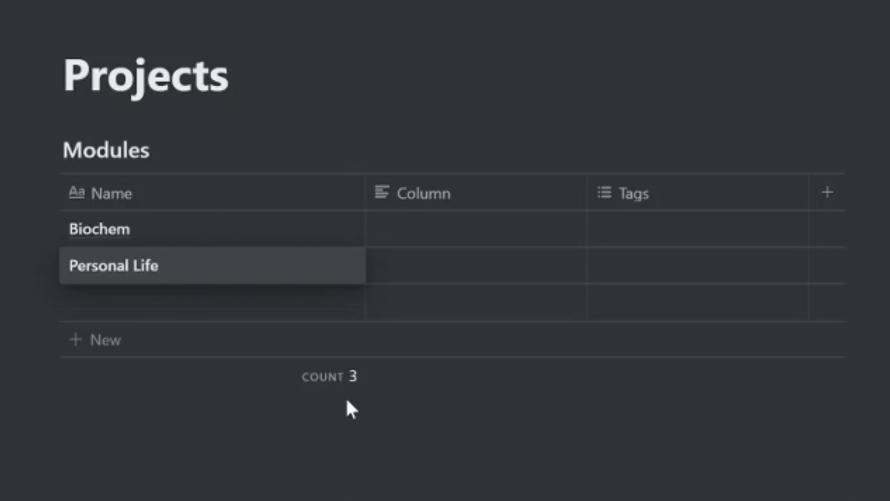
key(Escape)
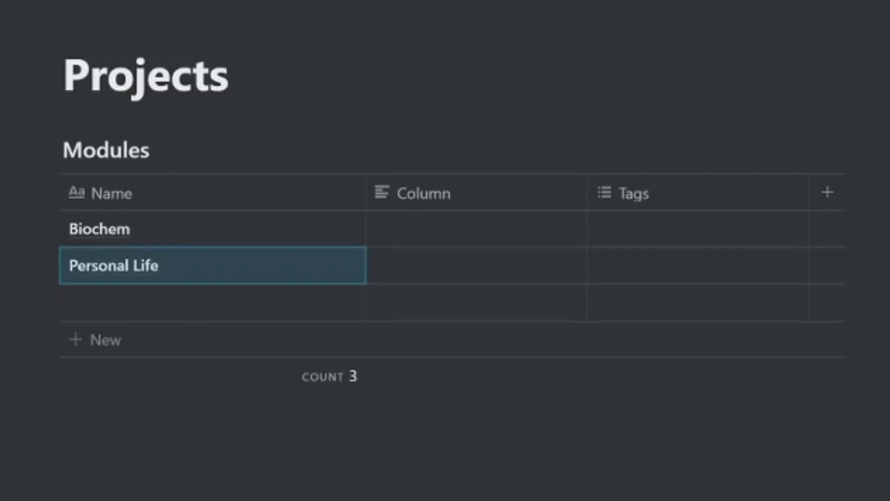
click(46, 299)
key(Delete)
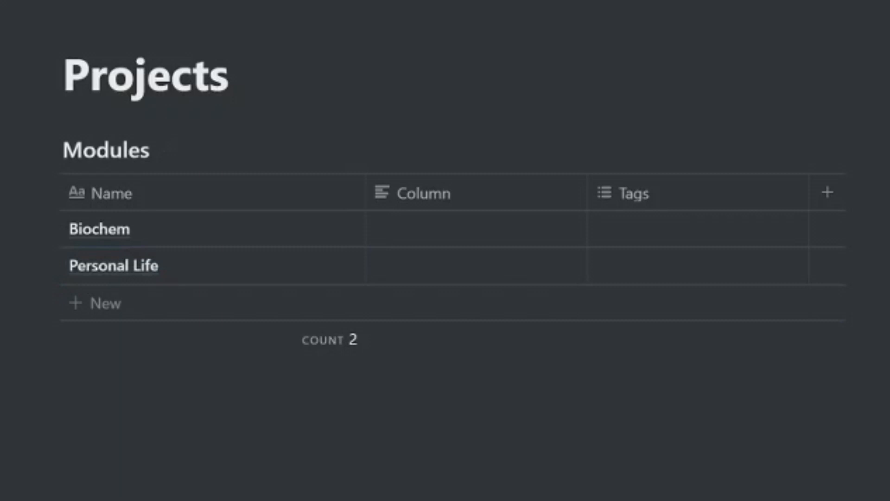
Change the new column between Name and Tags to the Select property type and rename it "Who?".
click(445, 193)
click(460, 318)
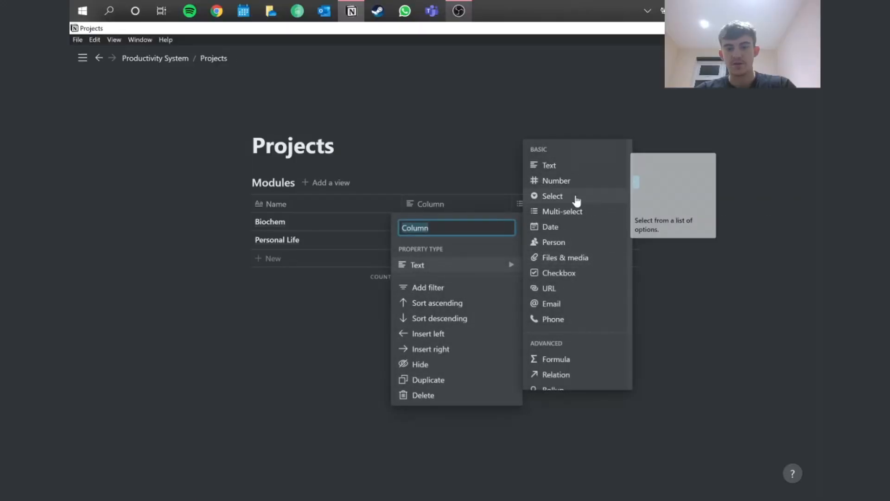
click(576, 197)
click(464, 209)
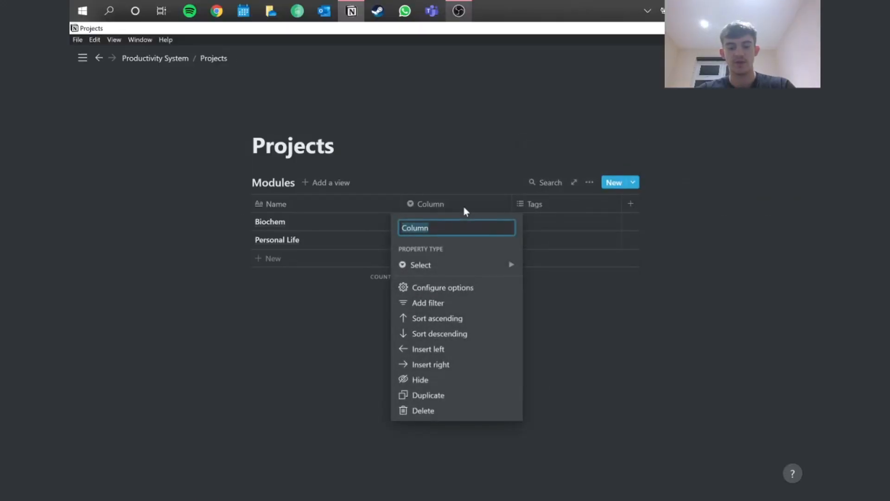
text(Who?)
key(Return)
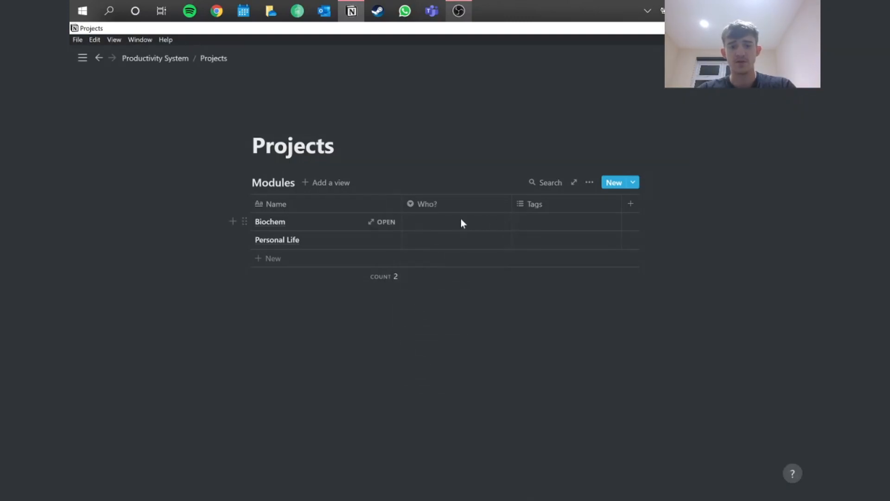
Create the option "Mr. X" in the Who? column and assign it to the Biochem row.
click(461, 222)
text(Mr.)
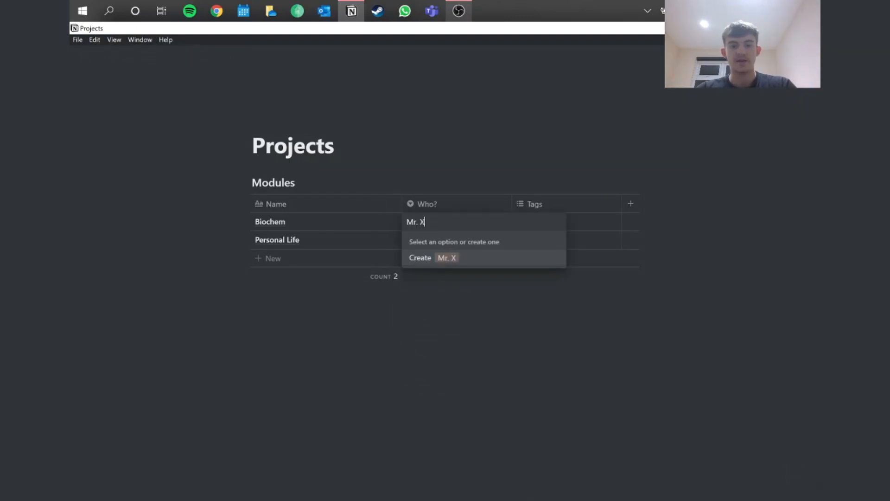
text( X)
key(Escape)
click(449, 227)
text(Mr. X)
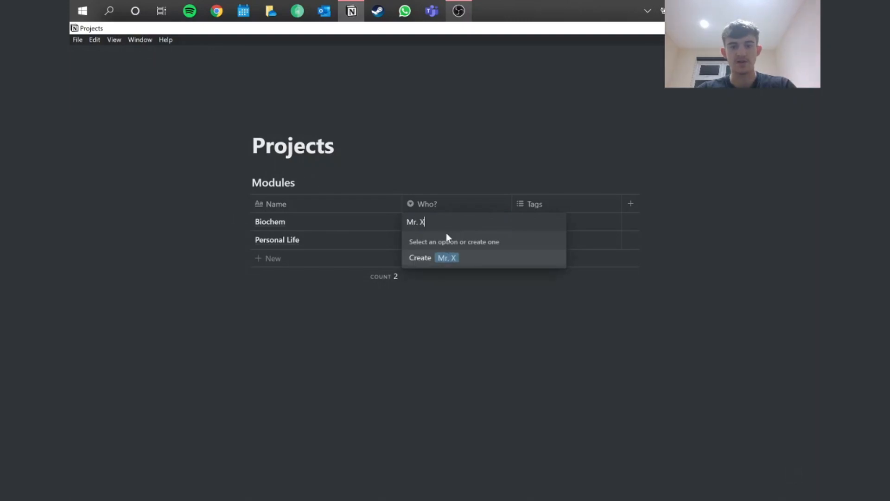
key(Return)
Assign a new option with a person's first name to the Personal Life row's Who? cell, and clear that cell again.
text(Marta)
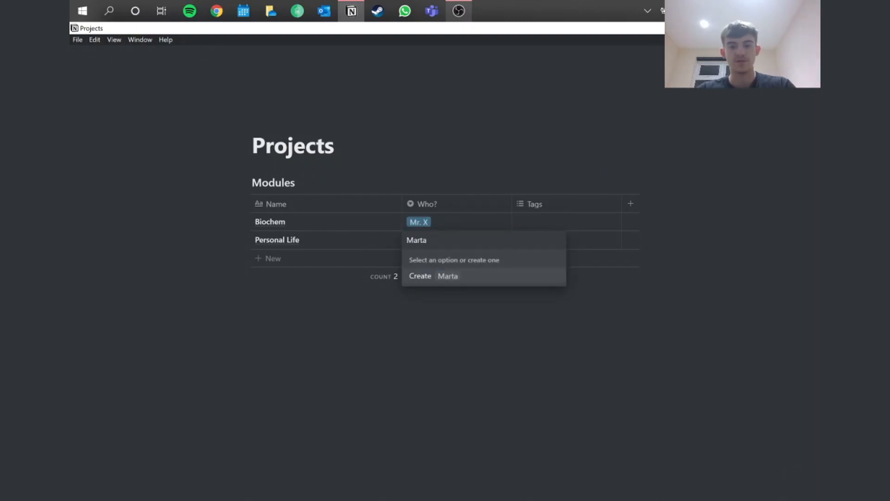
key(Return)
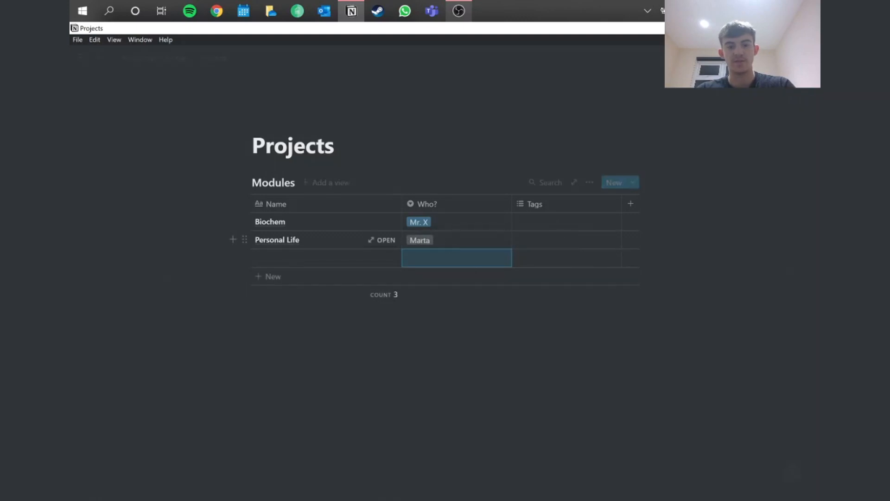
click(468, 236)
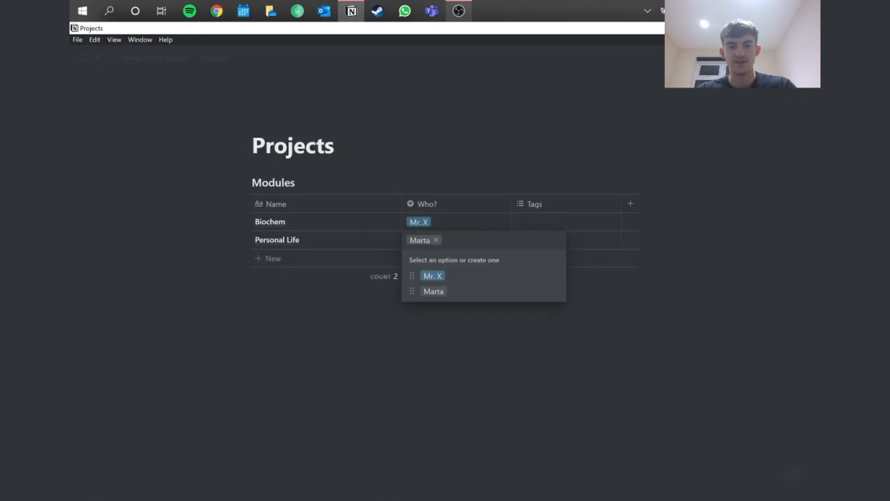
key(BackSpace)
key(Escape)
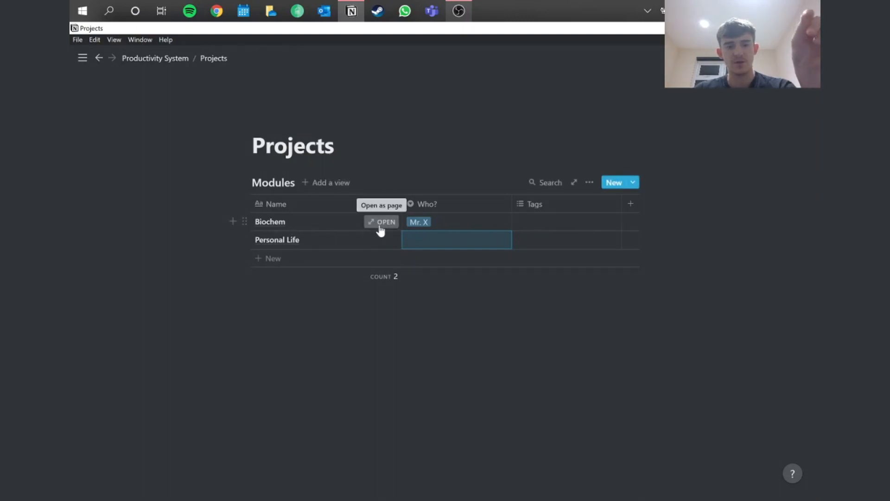
Open the Biochem entry and write "Urea Cycle" and "Pancreas" on separate lines in its page body.
click(380, 222)
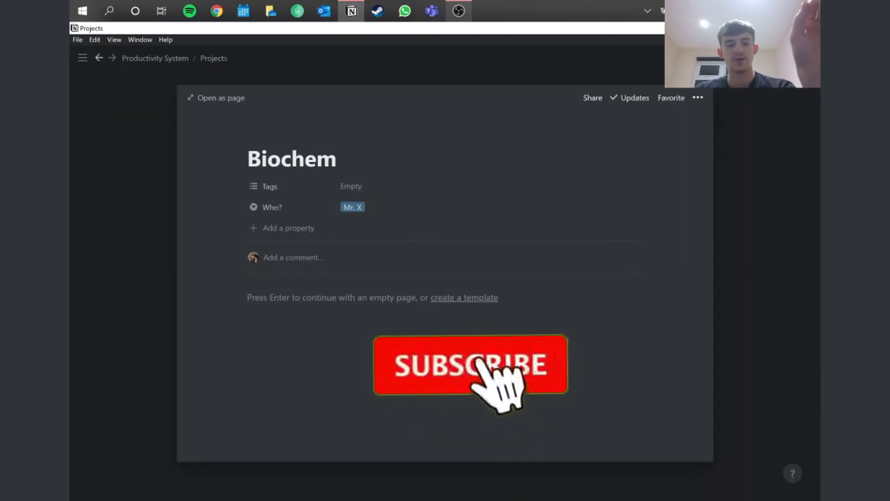
click(360, 297)
text(Urea Cycle)
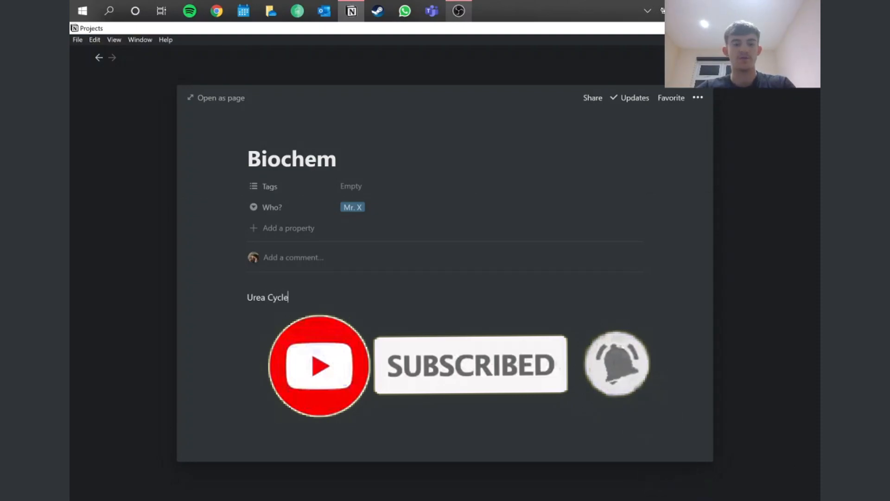
key(Return)
text(Pancreas)
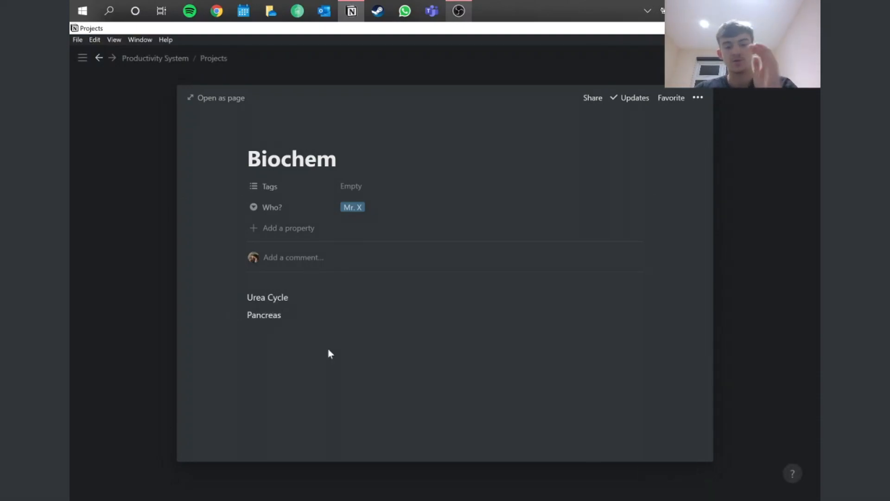
click(240, 295)
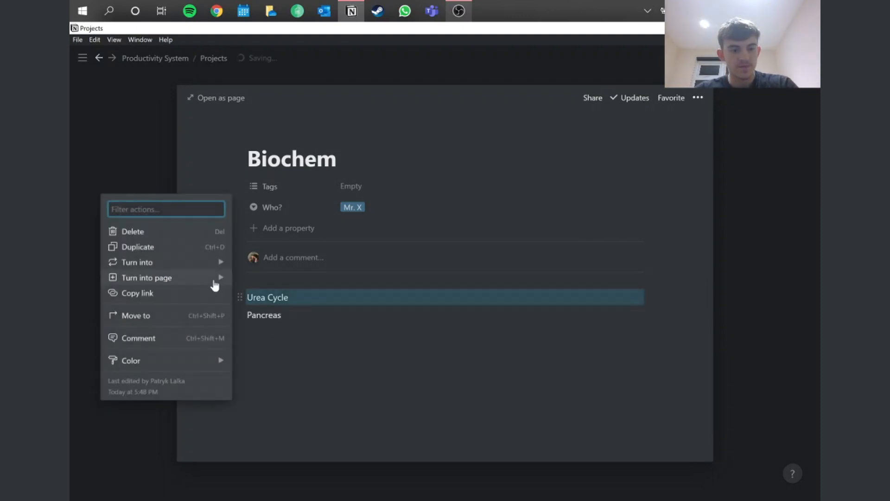
mouse_move(214, 283)
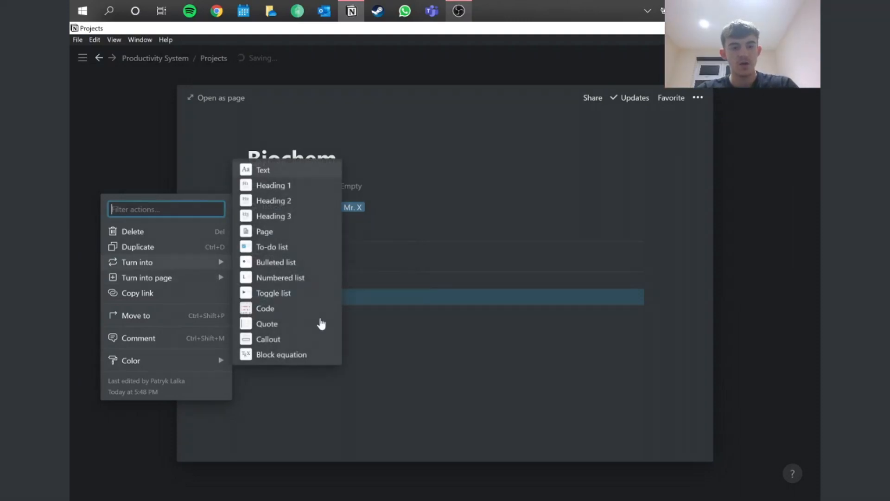
key(Escape)
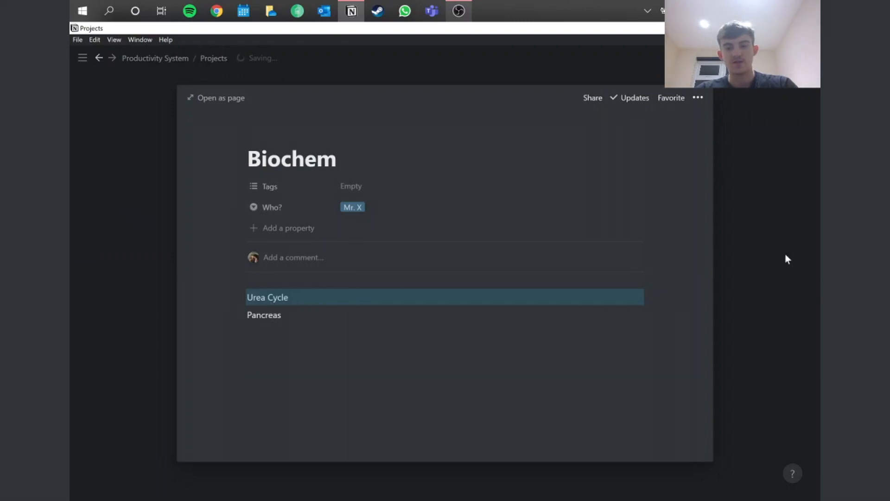
Close the Biochem entry, go to the Task List sub-page of Productivity System, and start it as an empty page.
click(786, 258)
click(158, 59)
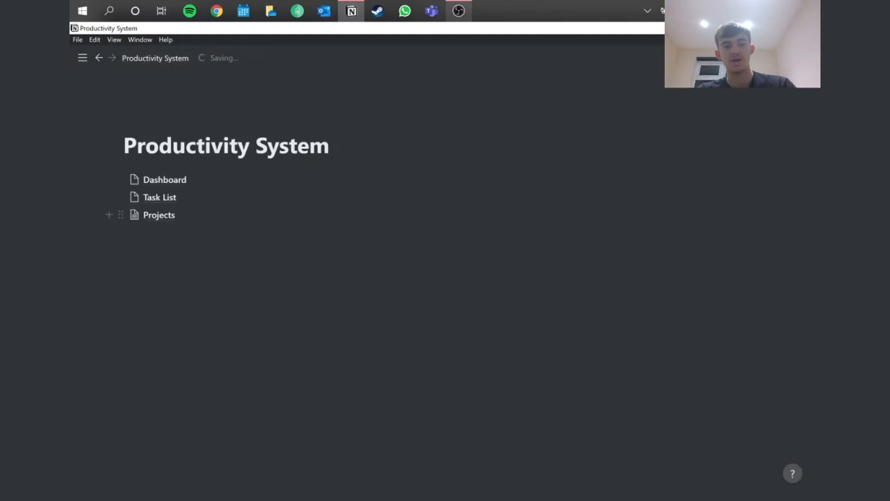
click(169, 198)
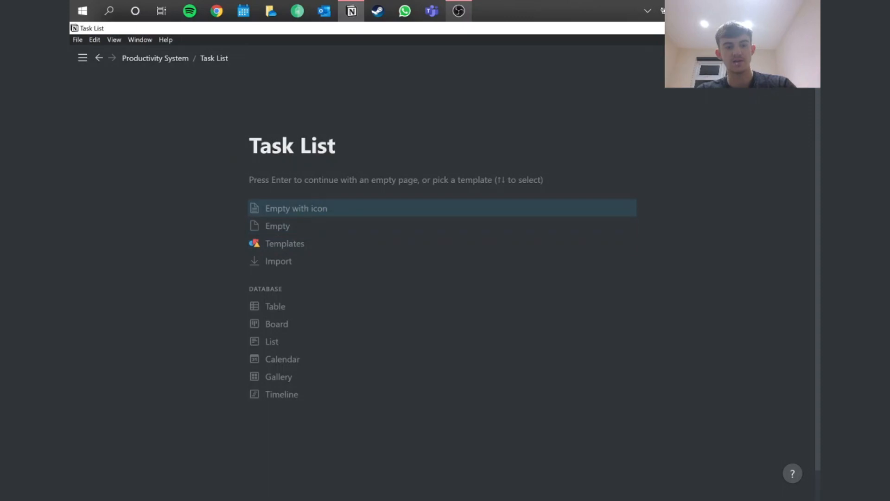
key(Return)
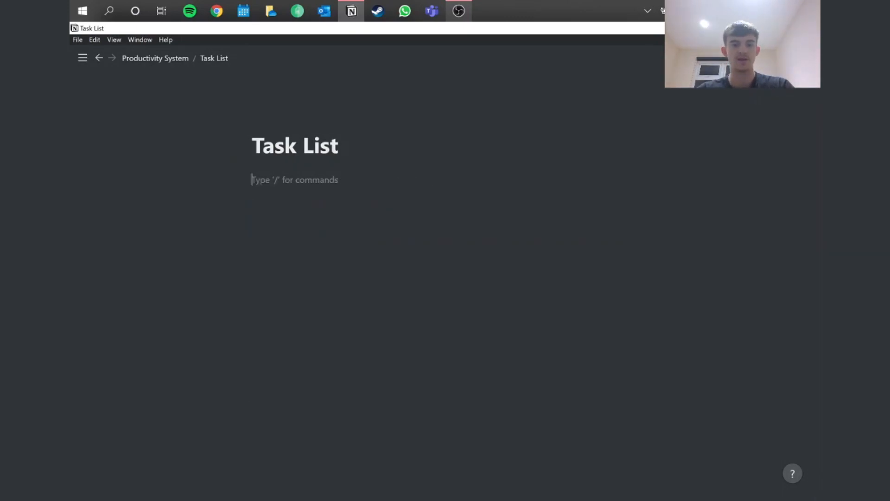
Insert an inline table in the Task List page and title it "Task".
text(/table)
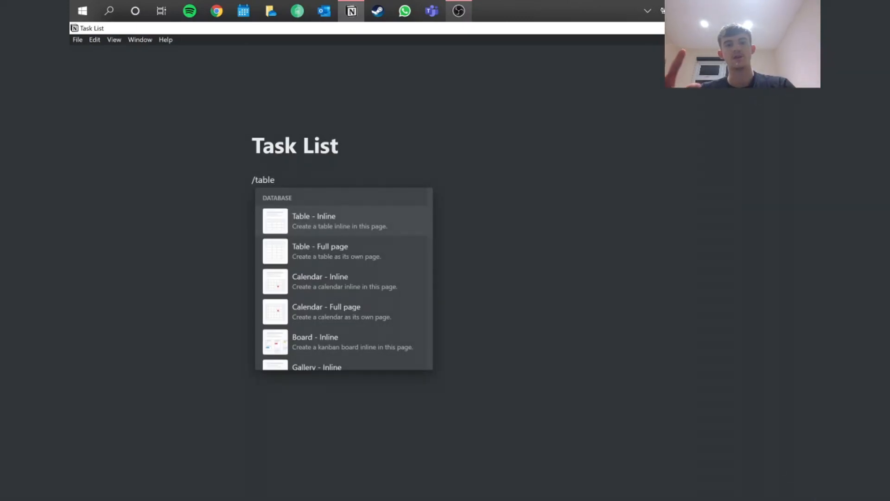
key(Return)
text(T)
text(aks)
key(BackSpace)
key(BackSpace)
text(sk)
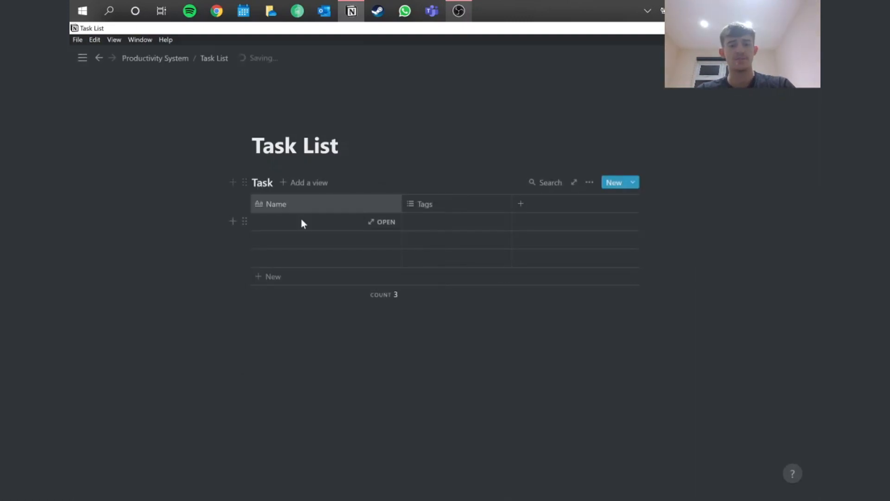
Name the first two entries of the Task table "Revise Urea cycle" and "Orgnaise bday".
click(300, 218)
text(revise)
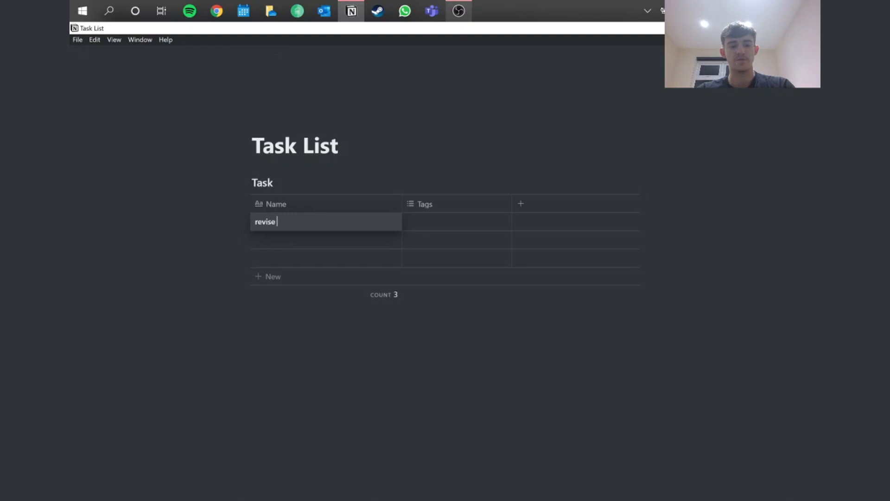
text( Urea cycle)
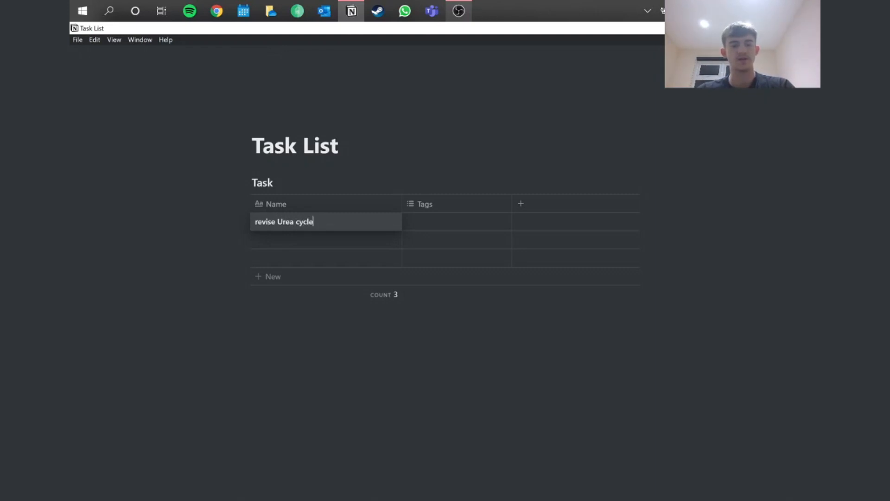
key(Escape)
text(Revise Urea cyc)
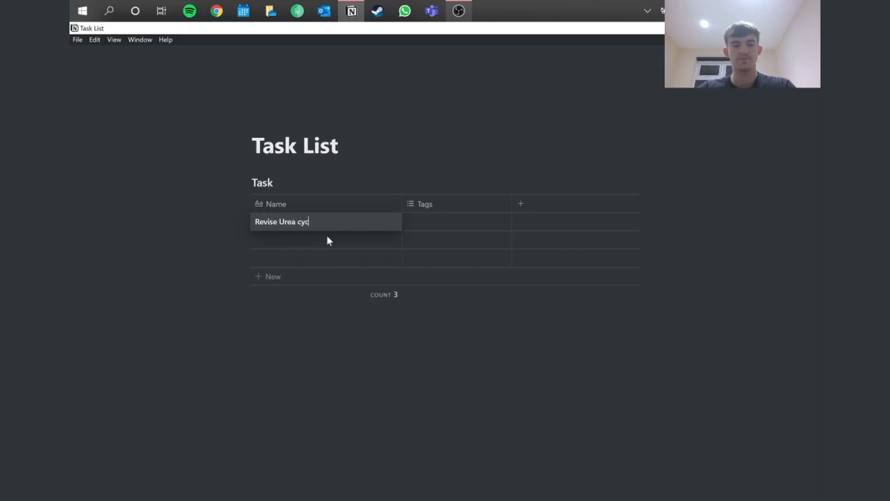
text(le)
key(Return)
text(Orgnaise)
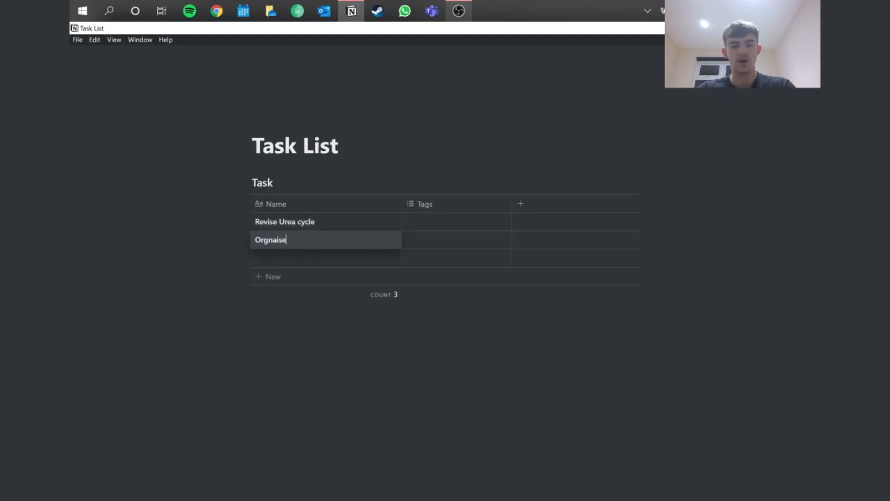
text( bday)
key(Escape)
Change the Tags column's property type to Select and rename the column "Priority".
click(475, 206)
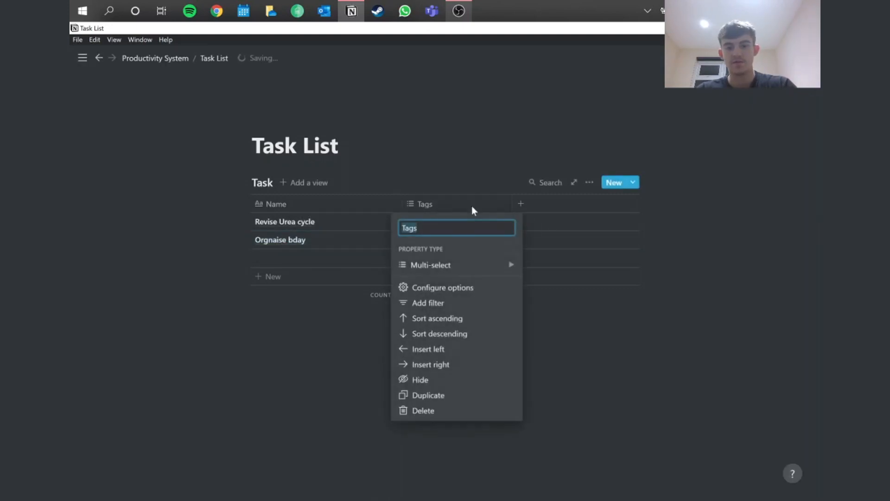
click(474, 264)
click(560, 197)
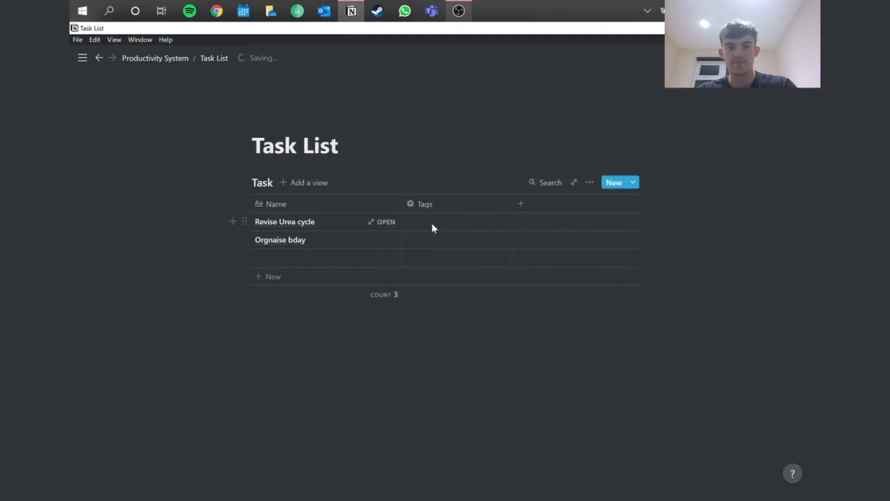
click(432, 223)
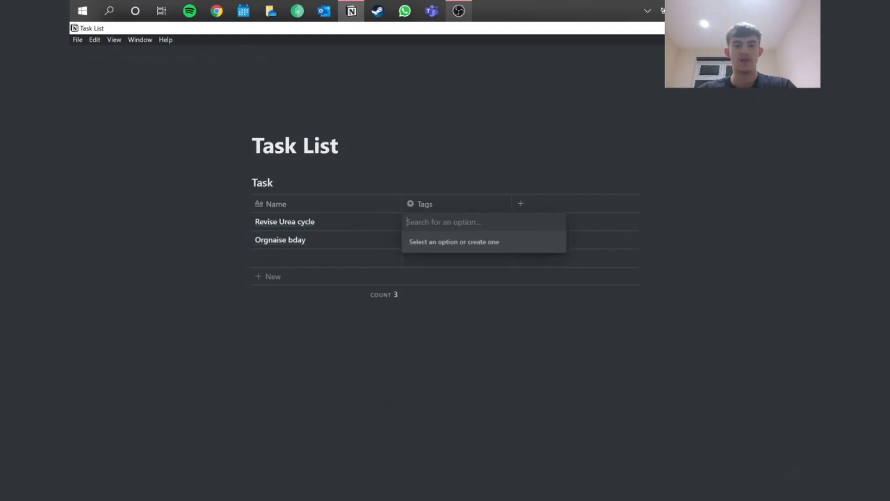
click(443, 207)
click(443, 206)
text(Priority)
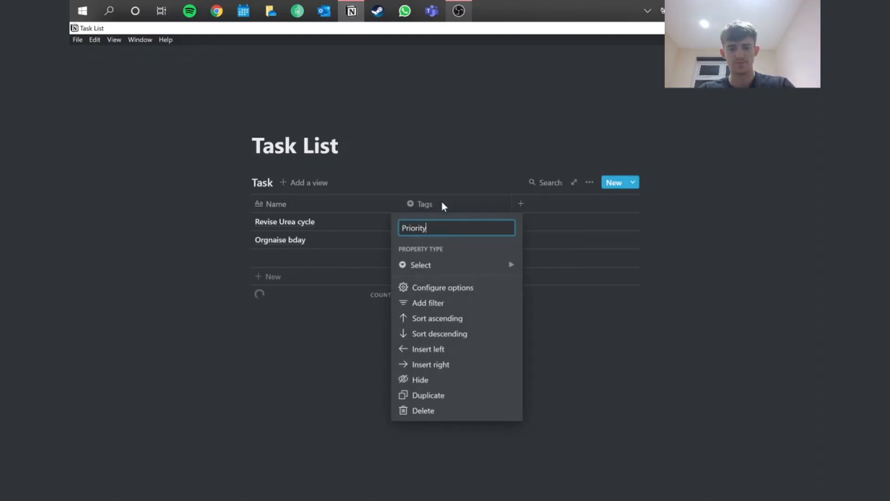
key(Return)
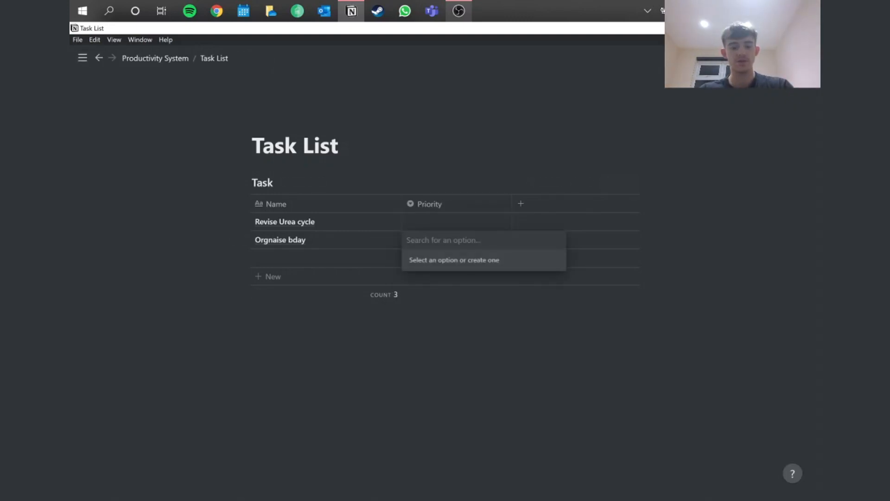
Create the Priority options High for the "Orgnaise bday" task and Low for the "Revise Urea cycle" task.
text(High)
key(Return)
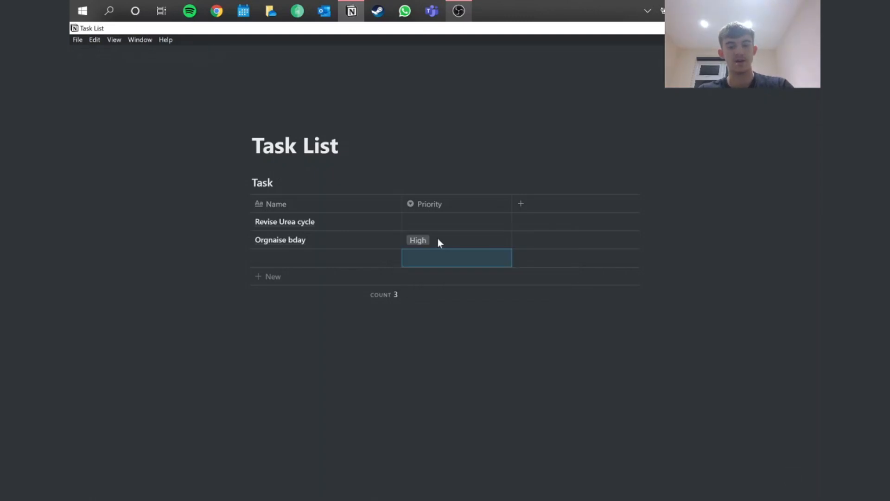
click(460, 221)
text(Low)
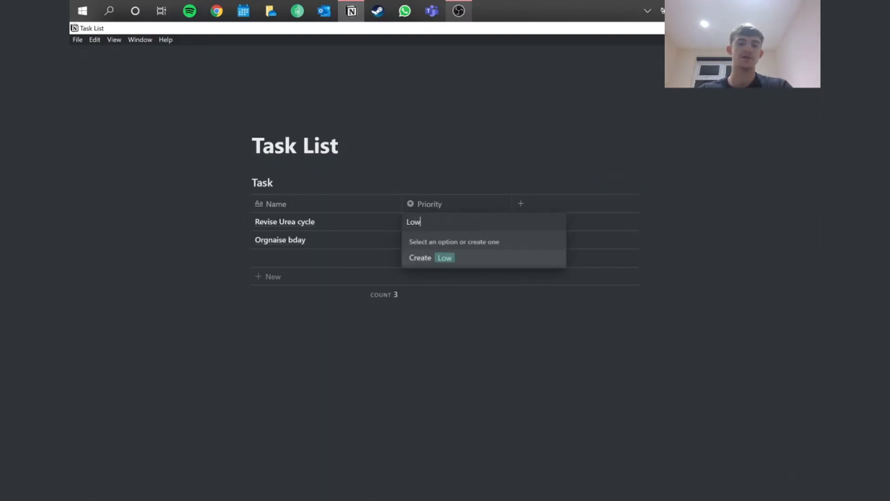
key(Return)
Add a column after Priority in the Task table and set its property type to Date.
click(521, 204)
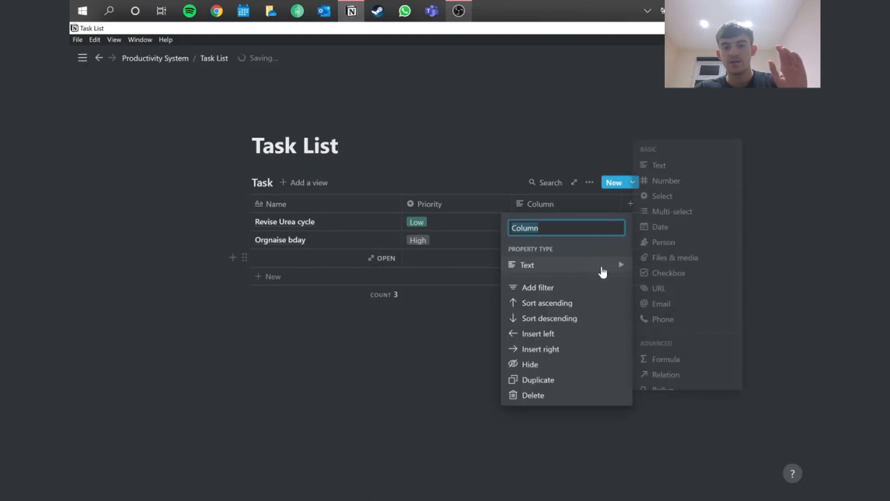
click(673, 227)
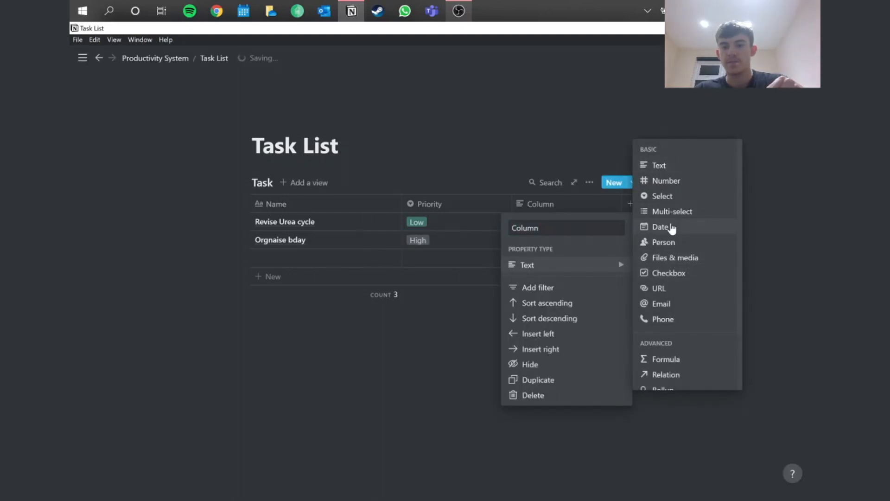
click(576, 208)
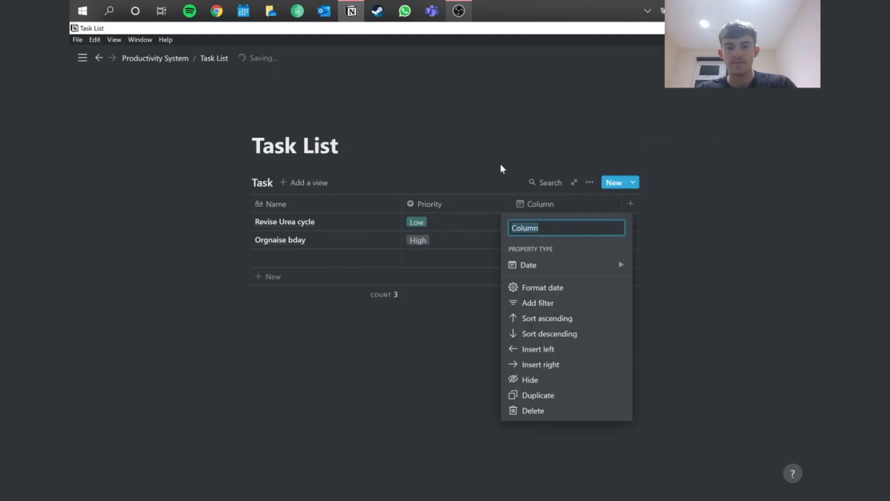
key(Escape)
Set the date of "Revise Urea cycle" to Feb 10, 2021 and that of "Orgnaise bday" to Feb 3, 2021.
click(559, 224)
click(585, 286)
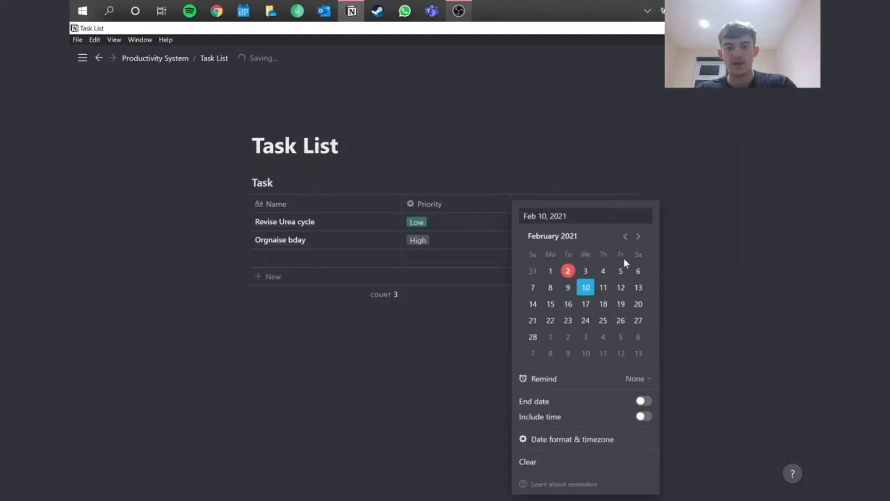
click(670, 251)
click(547, 240)
click(575, 293)
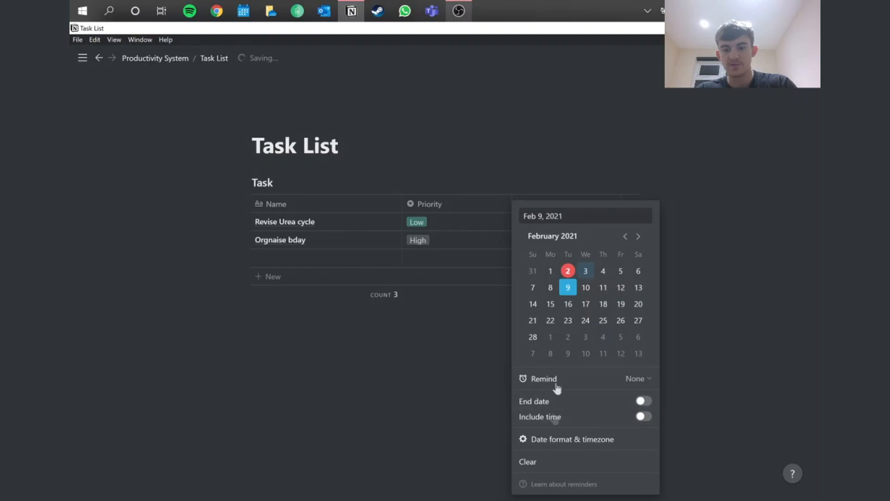
click(586, 271)
click(752, 359)
Add another column to the Task table as a Relation to the Modules database.
click(633, 202)
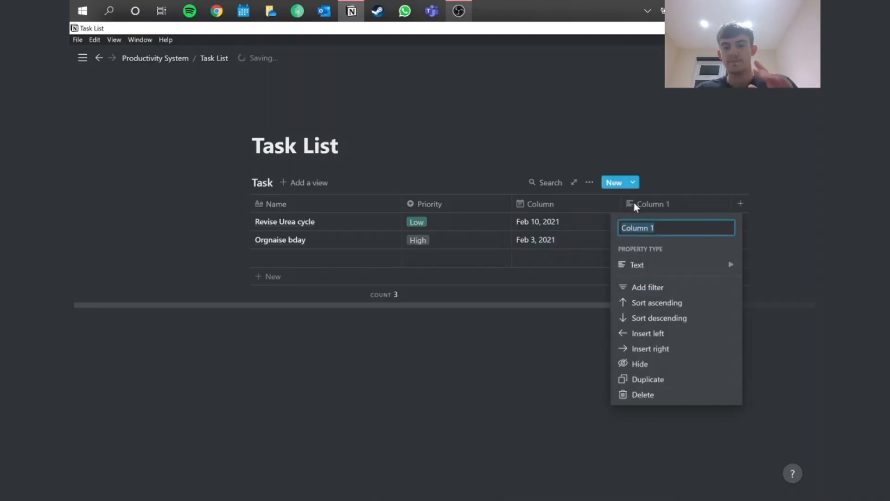
click(672, 272)
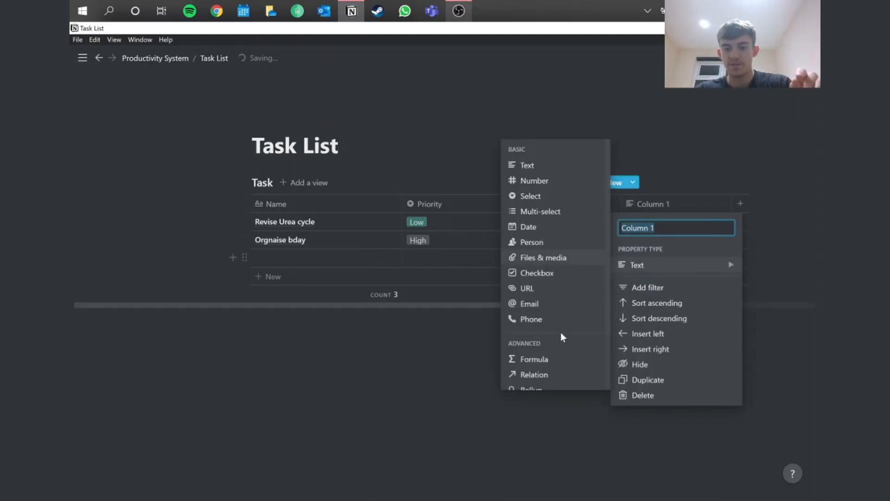
scroll(556, 324, down, 2)
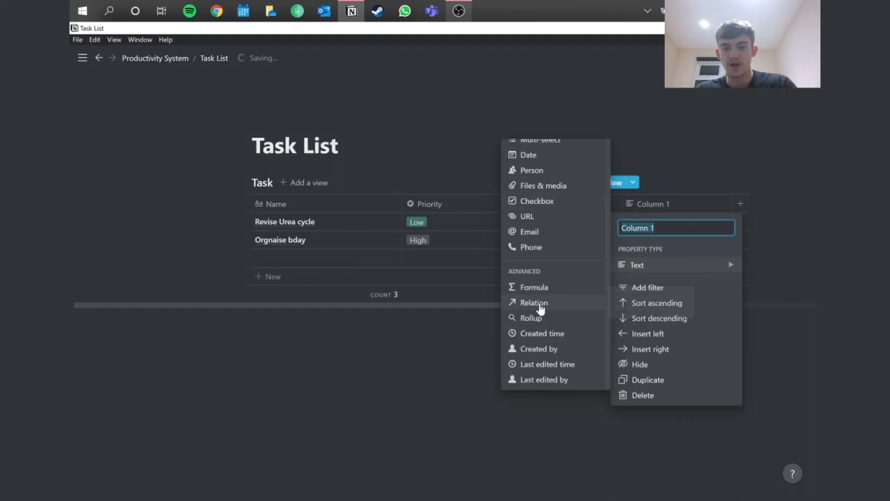
click(538, 304)
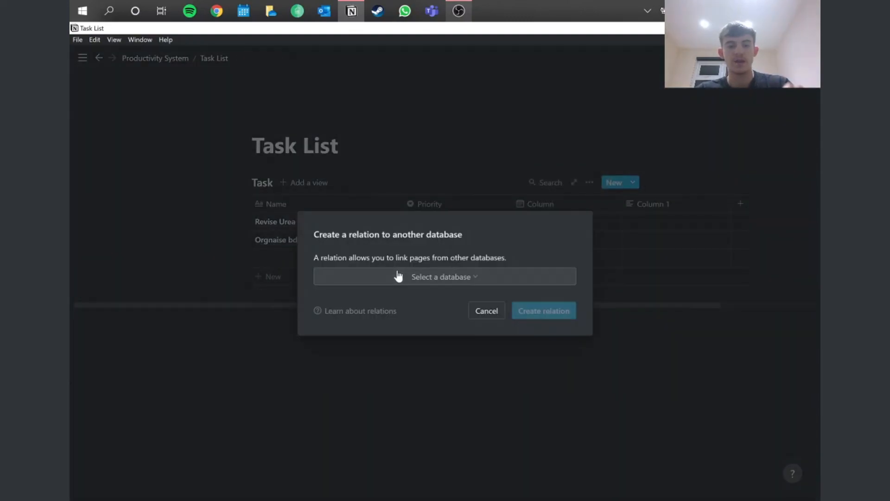
click(398, 275)
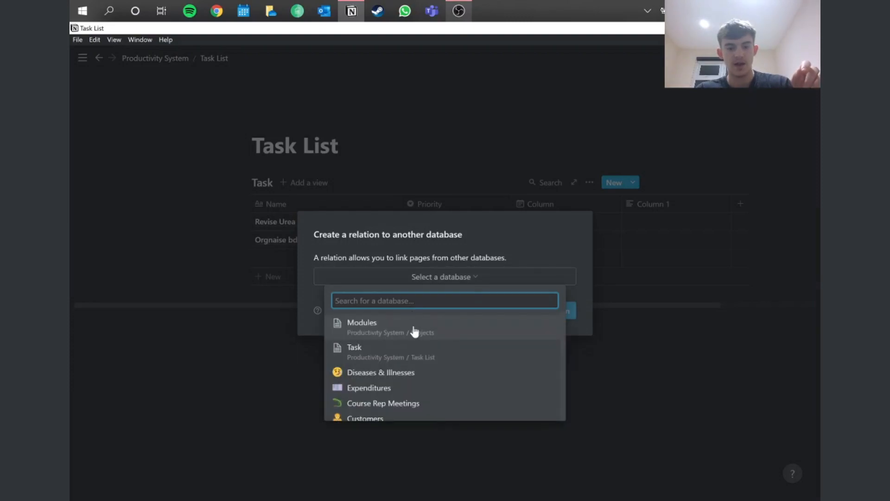
click(423, 331)
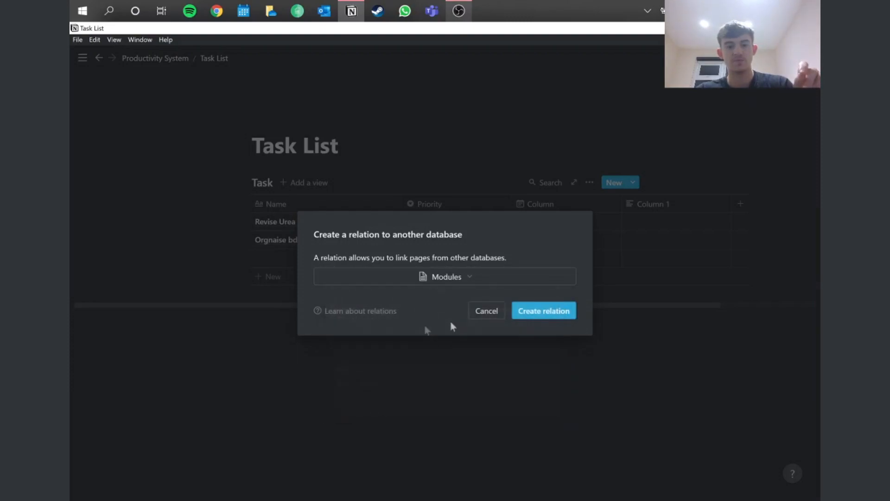
click(561, 318)
Rename the new relation column "Link".
click(669, 208)
text(Link)
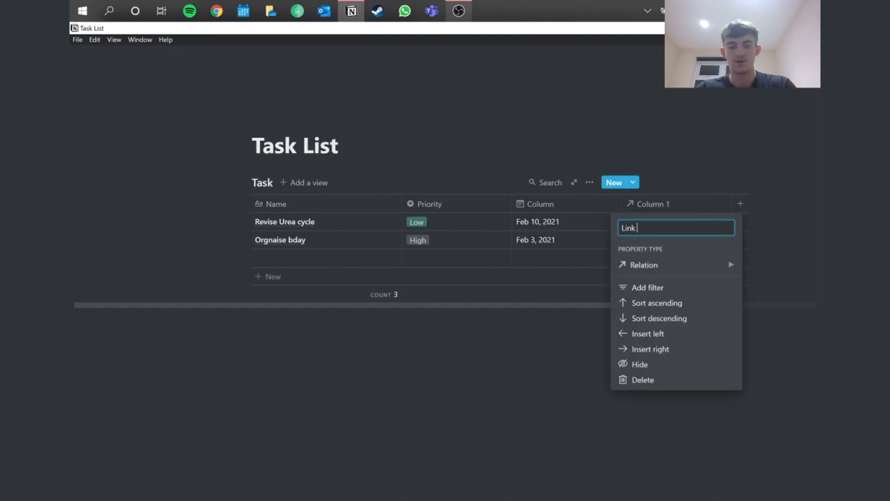
key(Return)
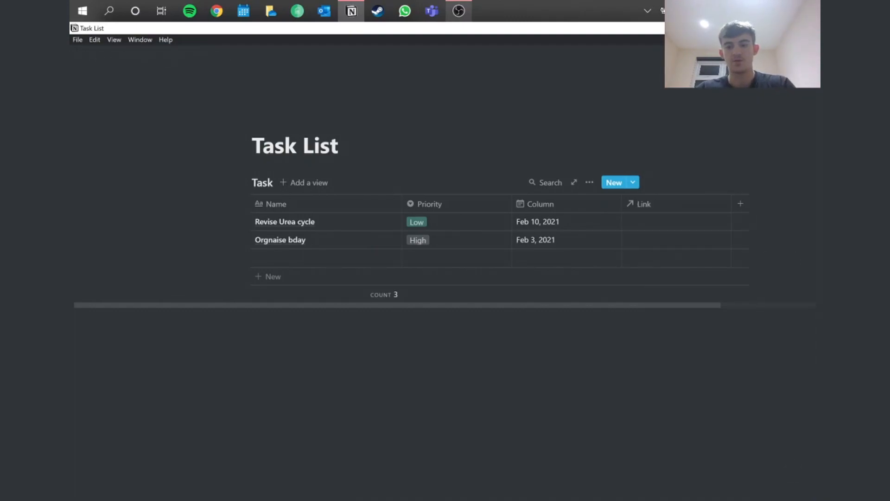
Link the "Revise Urea cycle" task to Biochem and the "Orgnaise bday" task to Personal Life.
click(675, 225)
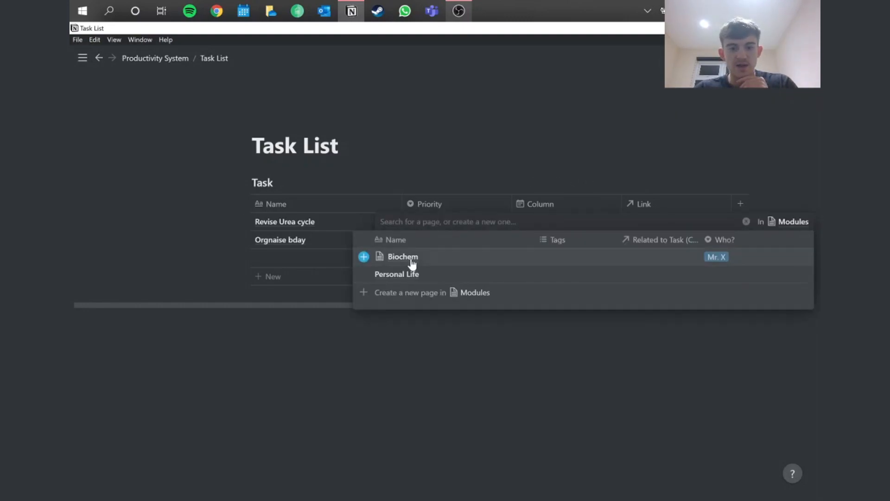
click(412, 262)
click(656, 241)
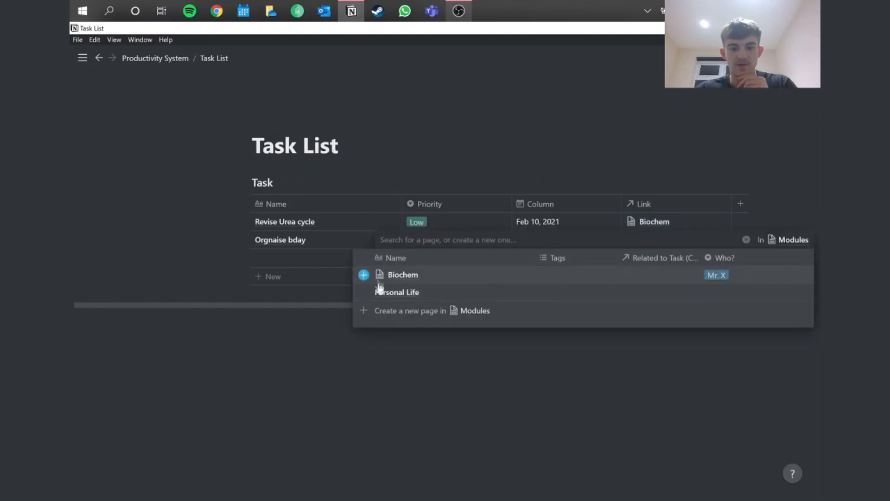
click(391, 296)
click(649, 425)
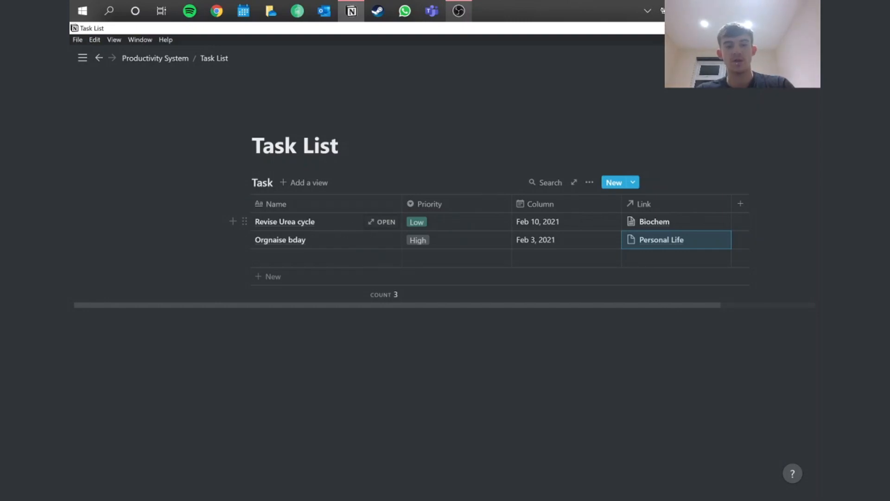
Open the linked Biochem entry to review its related task and notes, and check the Personal Life relation.
click(671, 226)
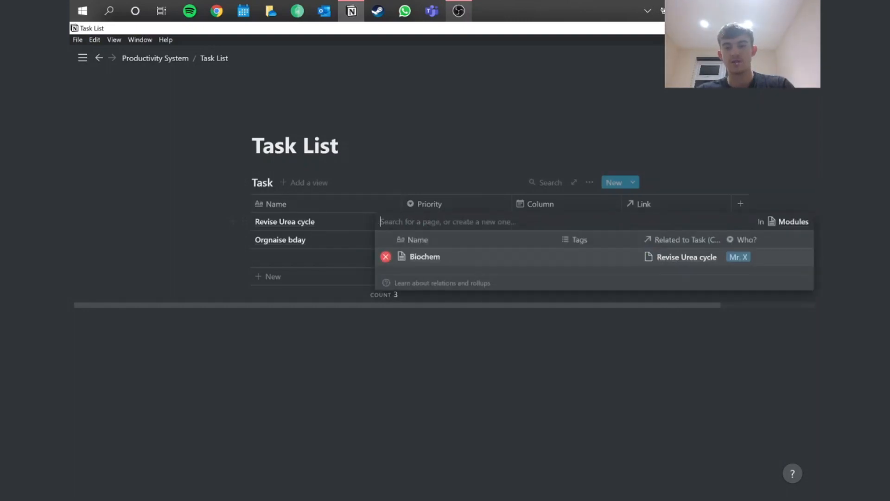
click(424, 257)
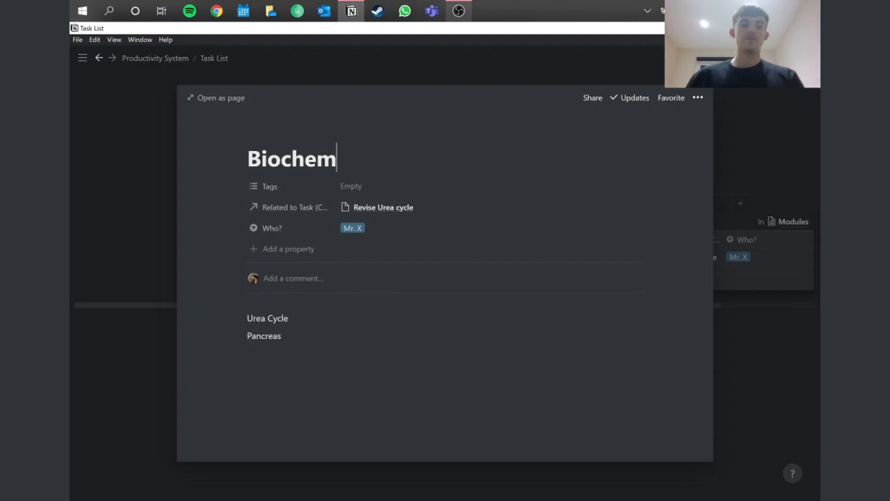
key(Escape)
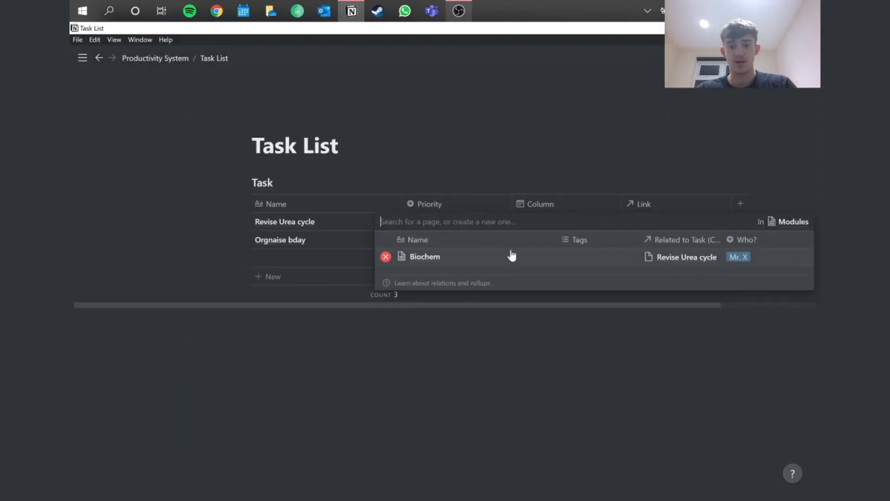
click(606, 378)
click(665, 238)
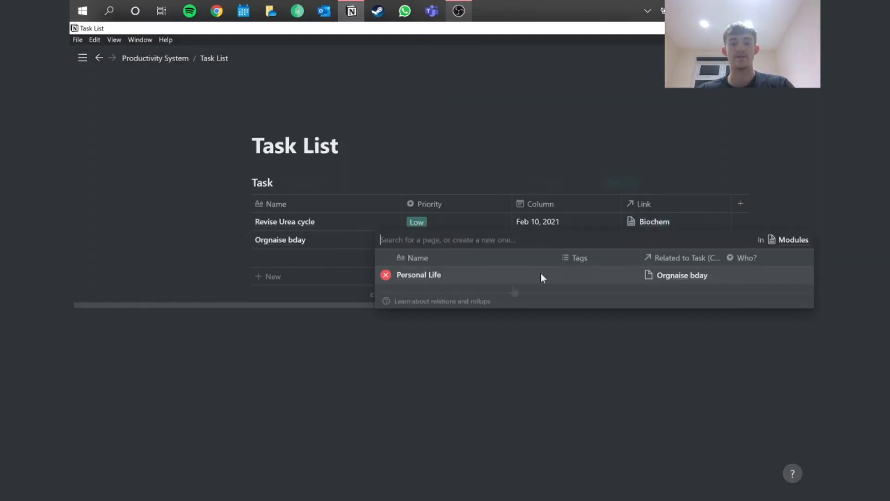
click(457, 428)
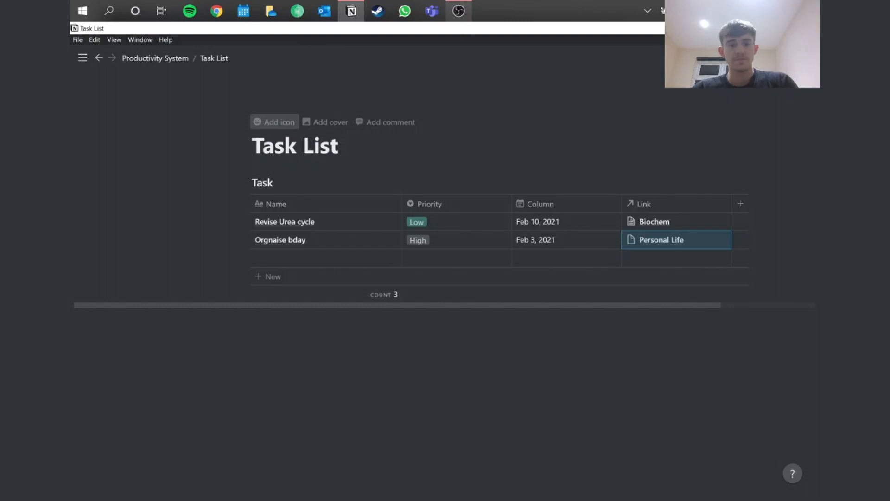
Add an icon to the Task List page, and open and close the emoji picker keeping the bed icon.
click(274, 122)
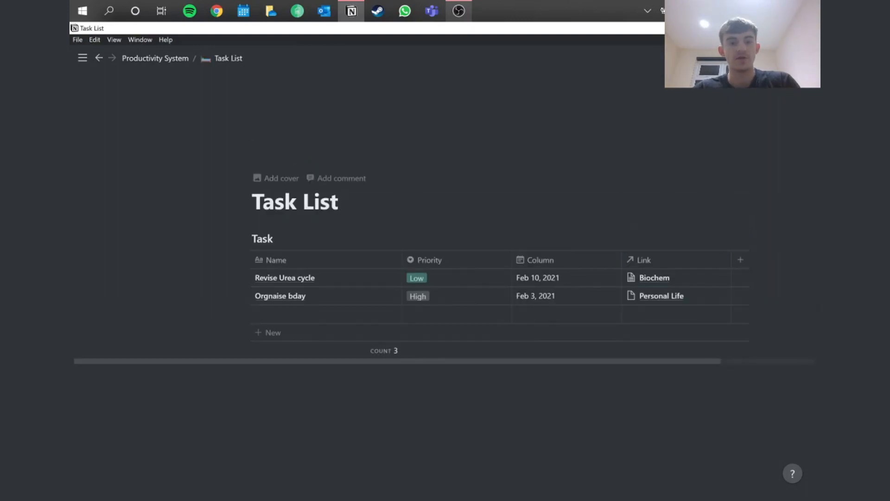
click(262, 155)
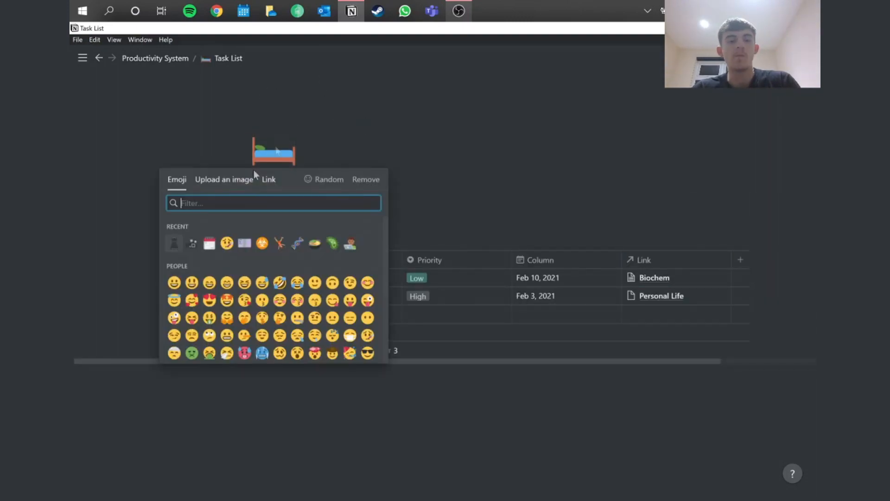
click(421, 166)
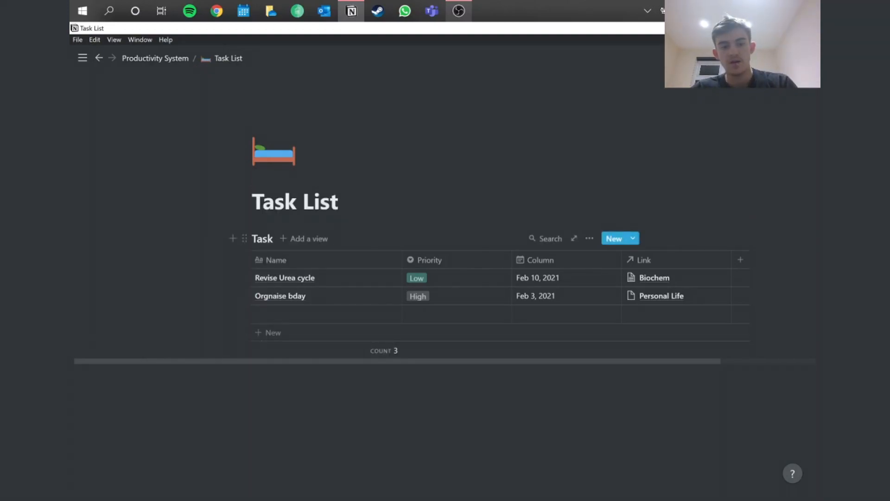
Delete the empty third row from the Task table.
click(243, 314)
key(Delete)
scroll(477, 274, right, 1)
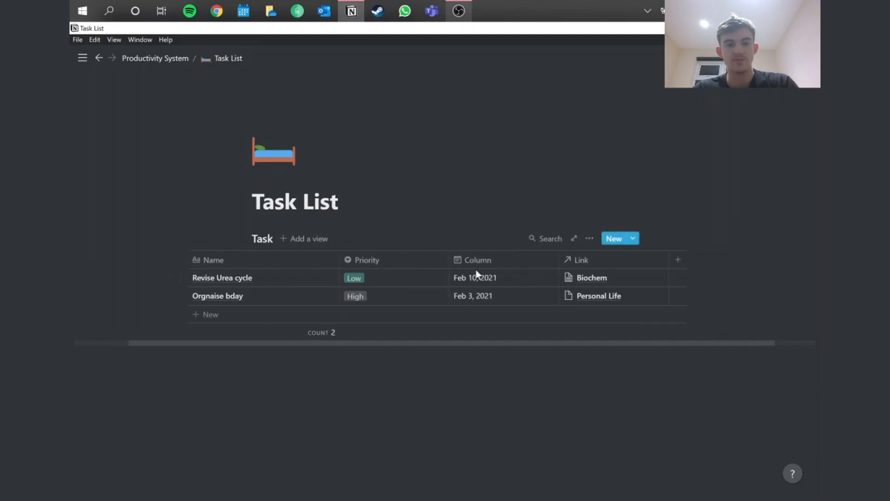
Open the Dashboard sub-page of Productivity System, start it as an empty page and add the text "Task Inbox".
mouse_move(82, 58)
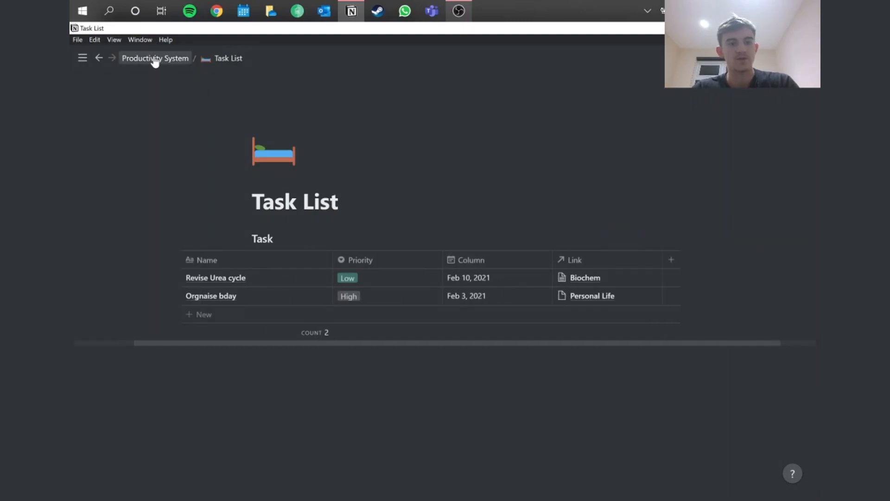
click(155, 59)
click(172, 181)
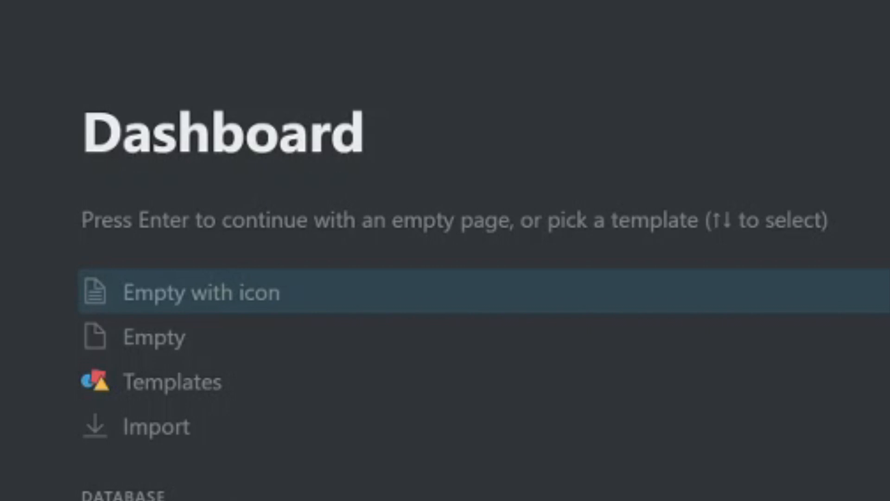
key(Return)
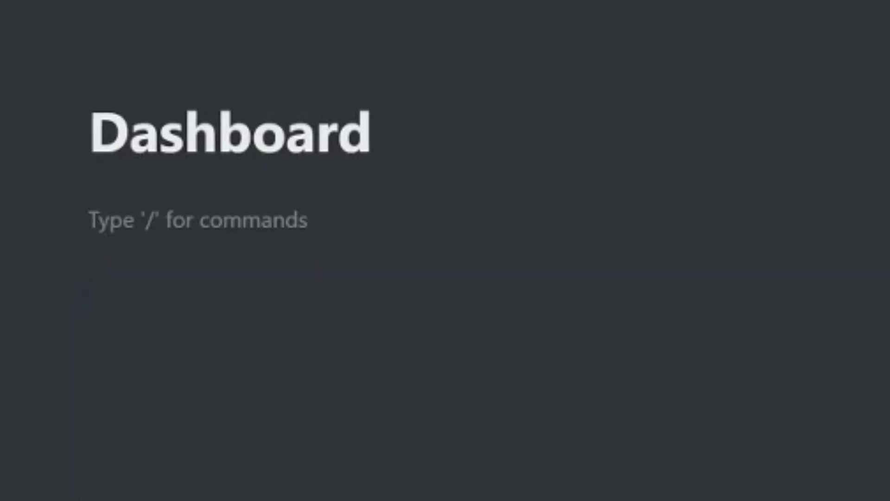
text(Task Inb)
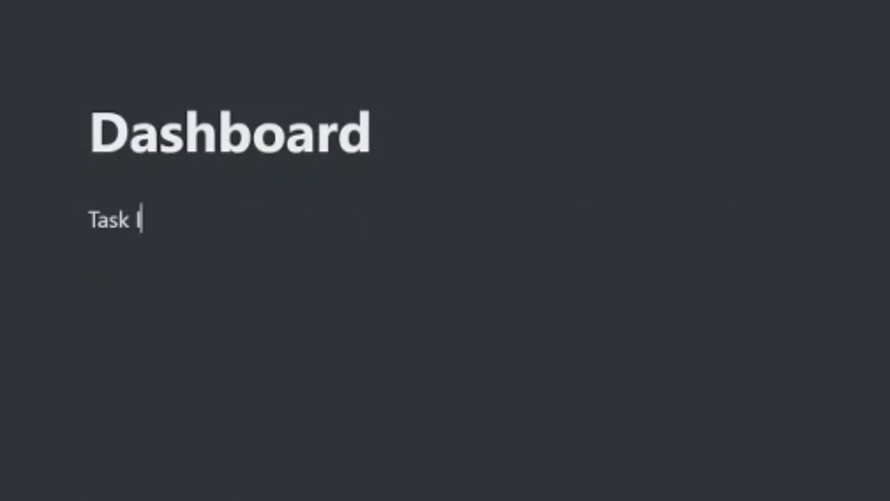
text(ox)
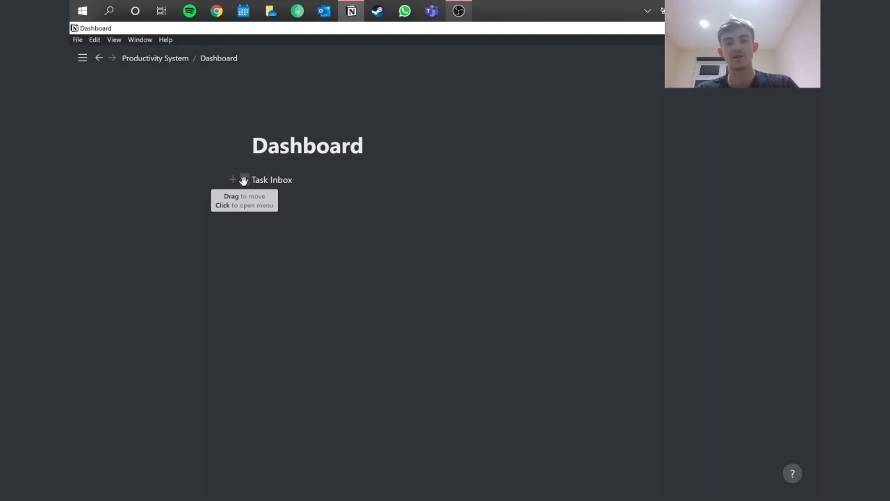
Give the "Task Inbox" line a brownish background color.
click(243, 180)
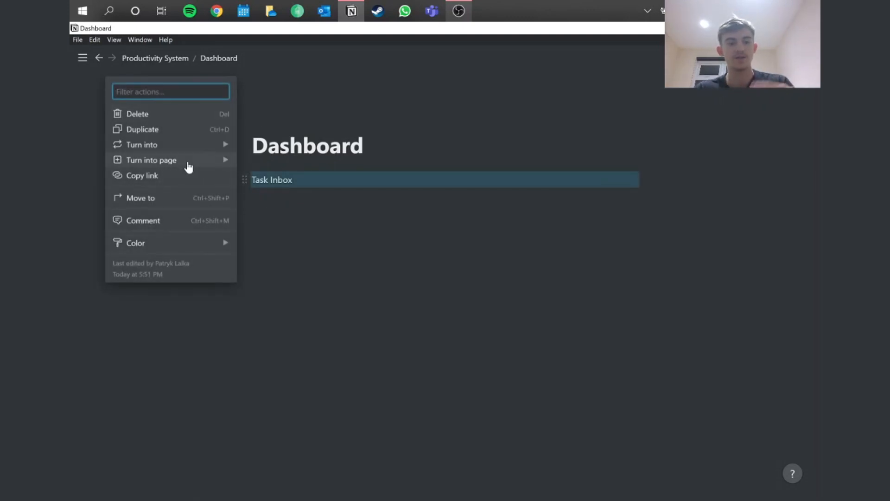
mouse_move(189, 167)
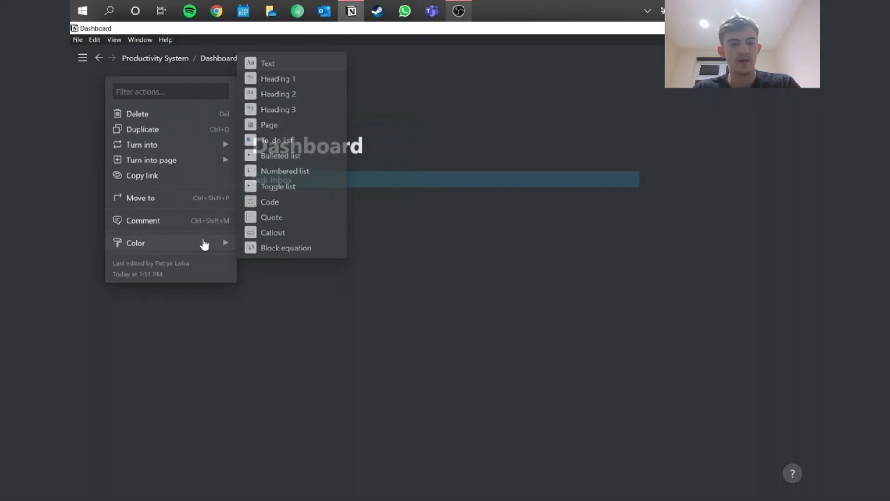
mouse_move(211, 245)
click(265, 273)
key(ctrl+slash)
mouse_move(214, 245)
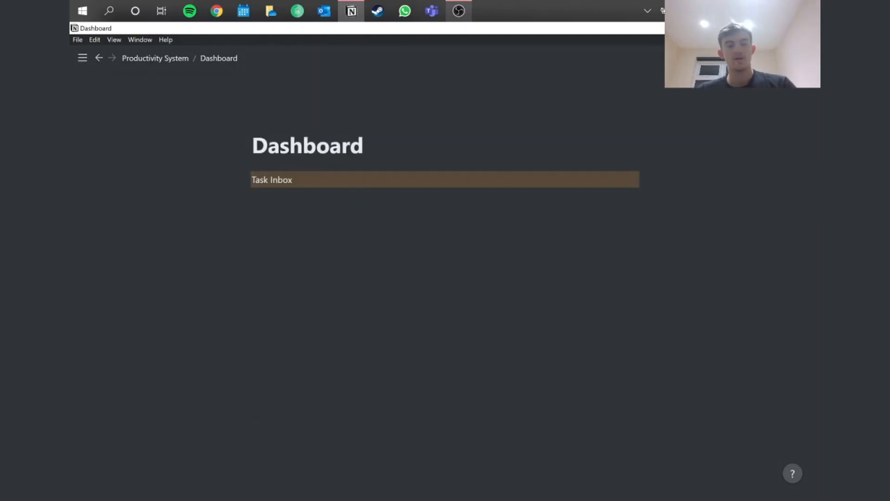
Insert a linked database of the Task table from Task List below the "Task Inbox" line.
key(Return)
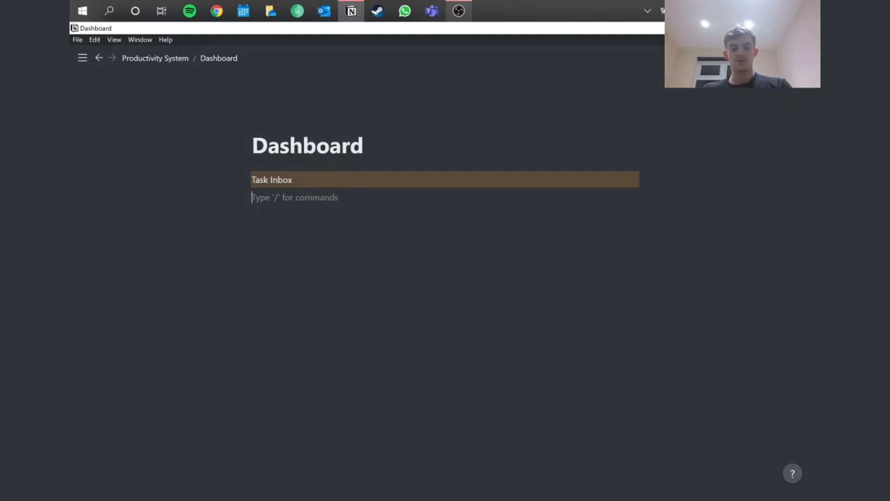
text(/)
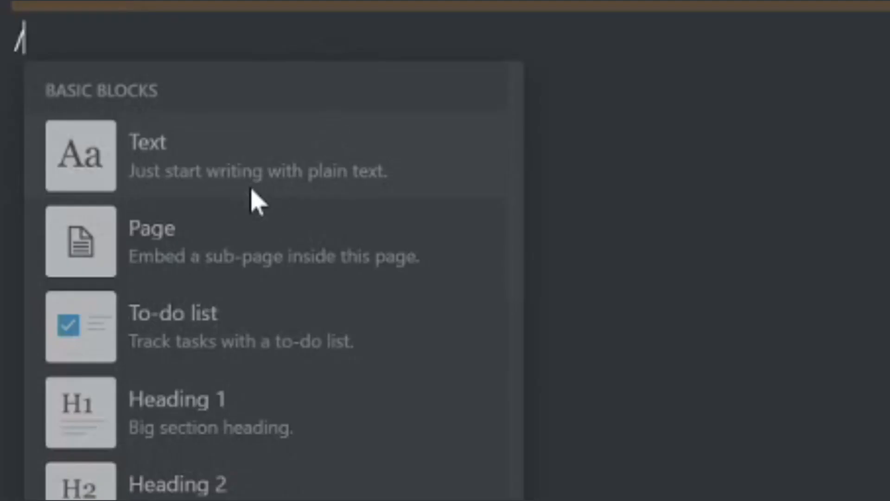
text(relat)
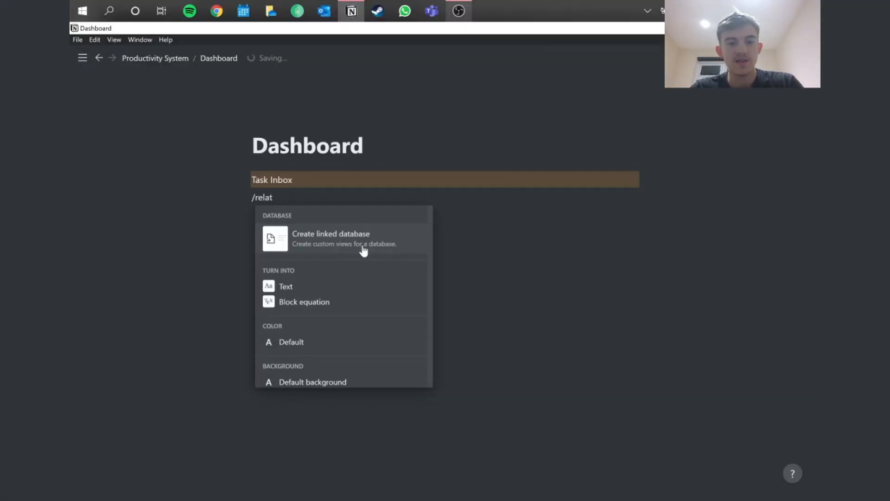
click(363, 250)
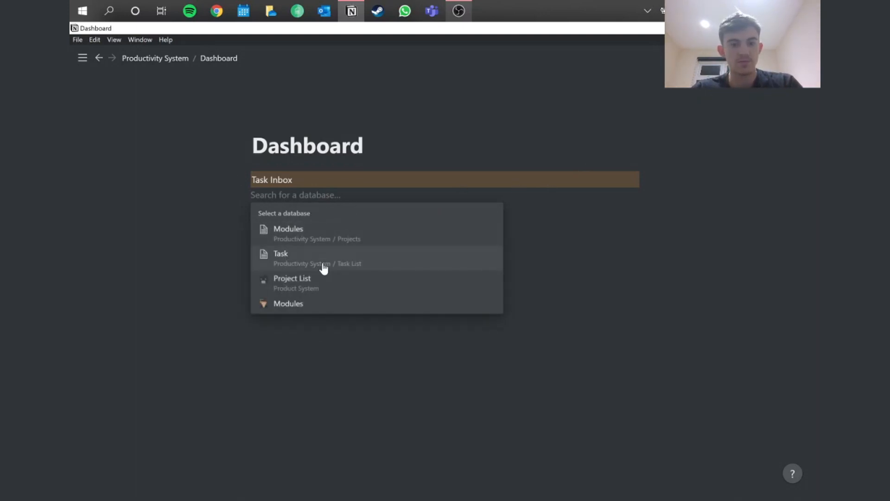
click(323, 267)
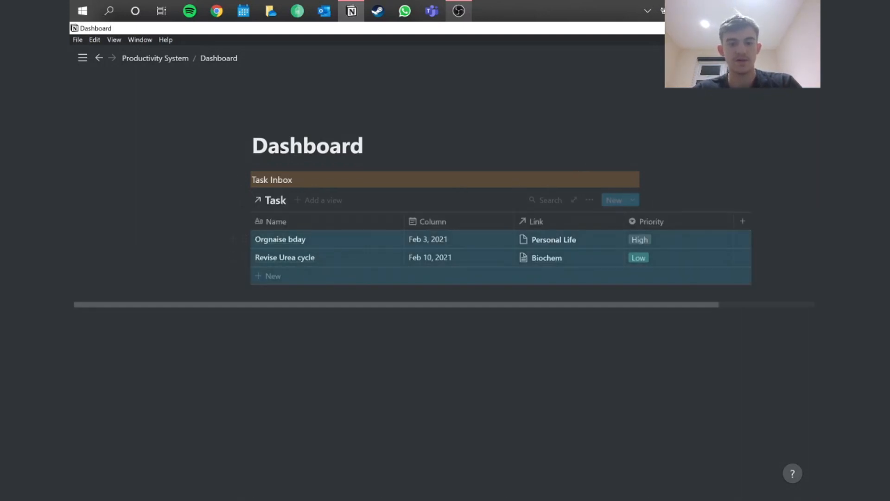
click(320, 318)
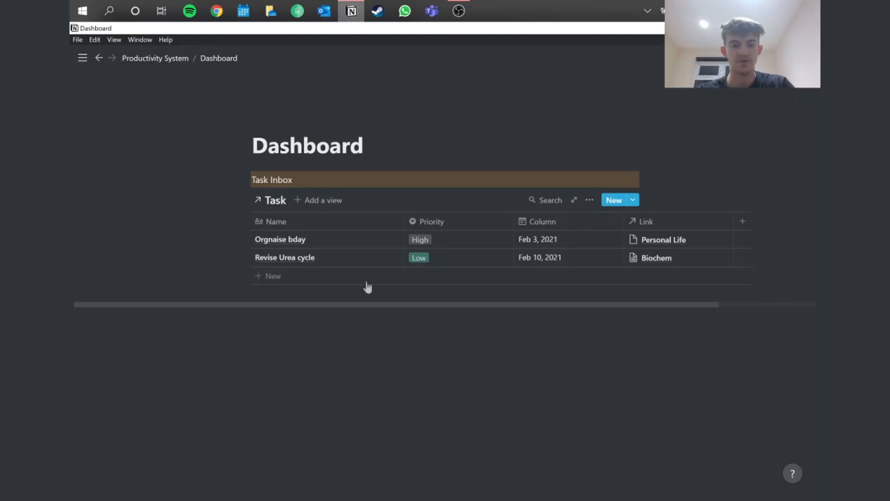
Filter the linked Task table to entries where the Column date property is empty.
click(589, 200)
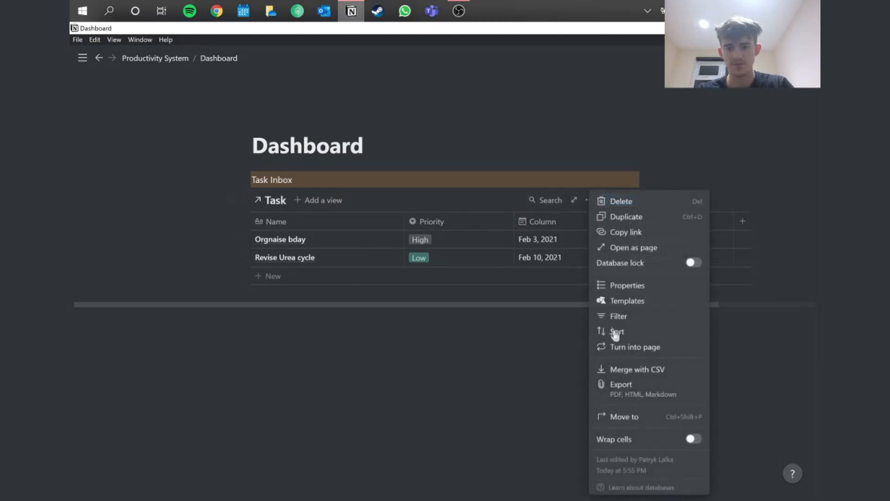
click(644, 316)
click(418, 303)
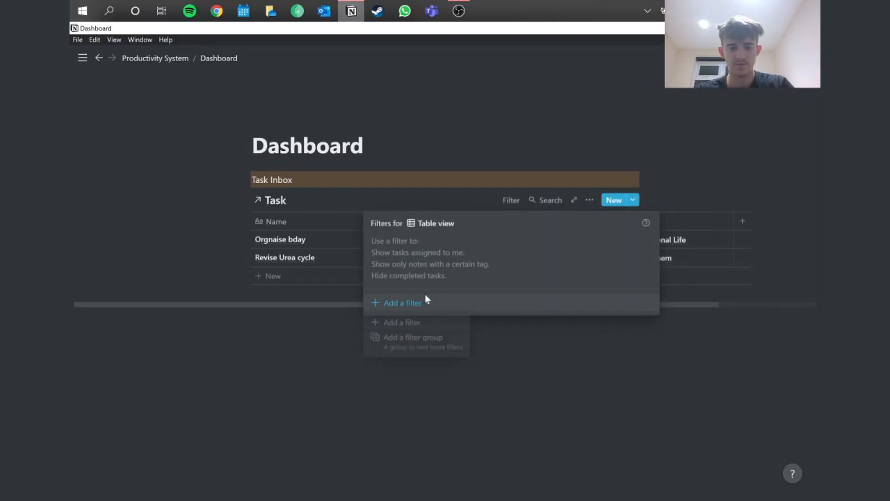
click(417, 322)
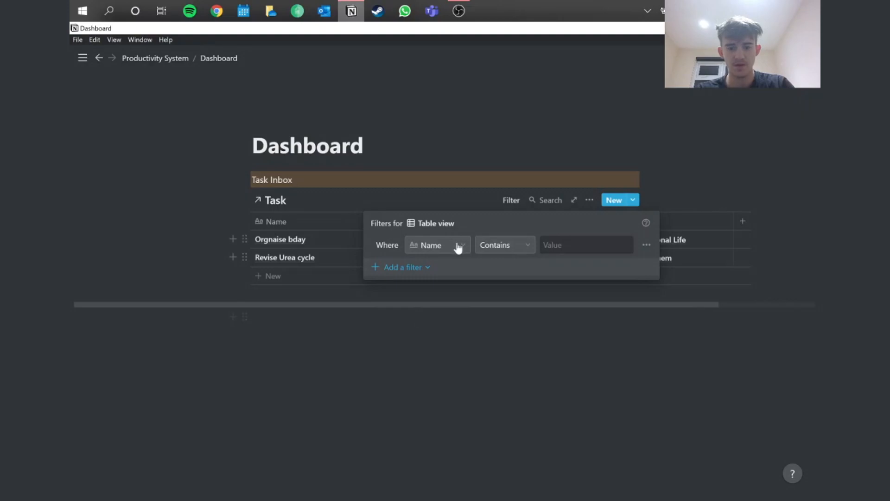
click(457, 245)
click(414, 307)
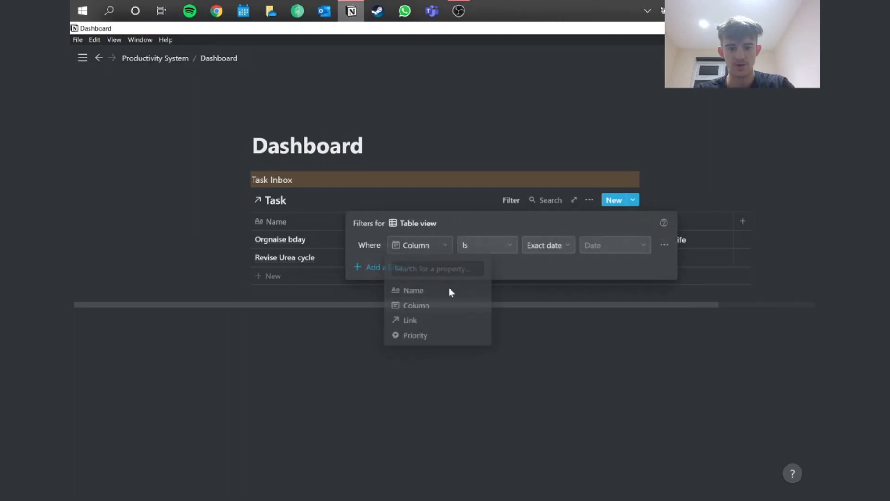
click(504, 255)
click(473, 360)
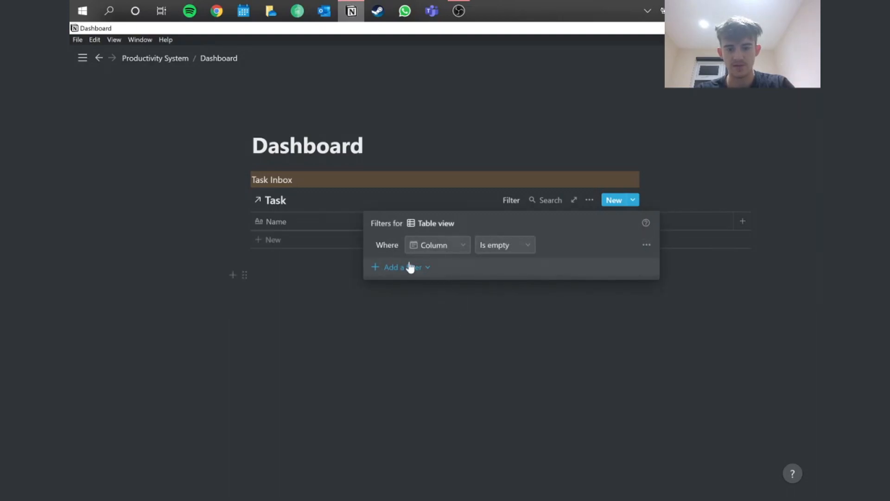
Add a second filter joined with Or, for entries where Link is empty.
click(410, 267)
click(403, 298)
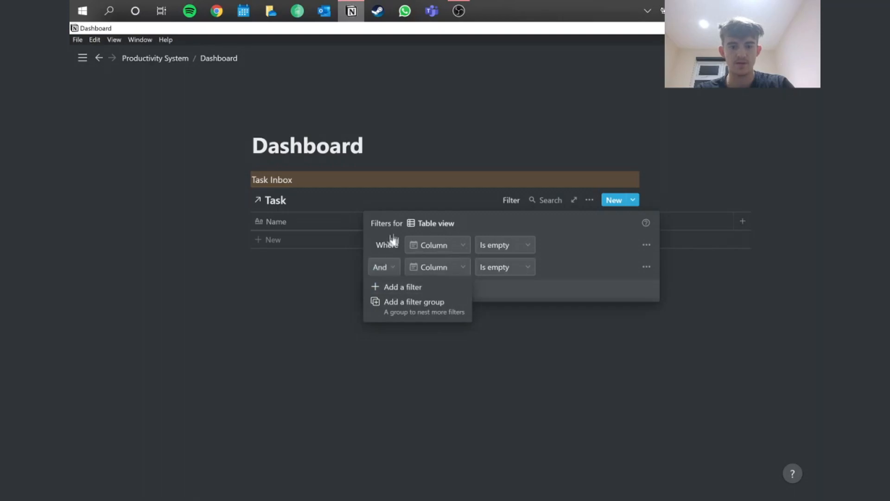
click(373, 273)
click(391, 318)
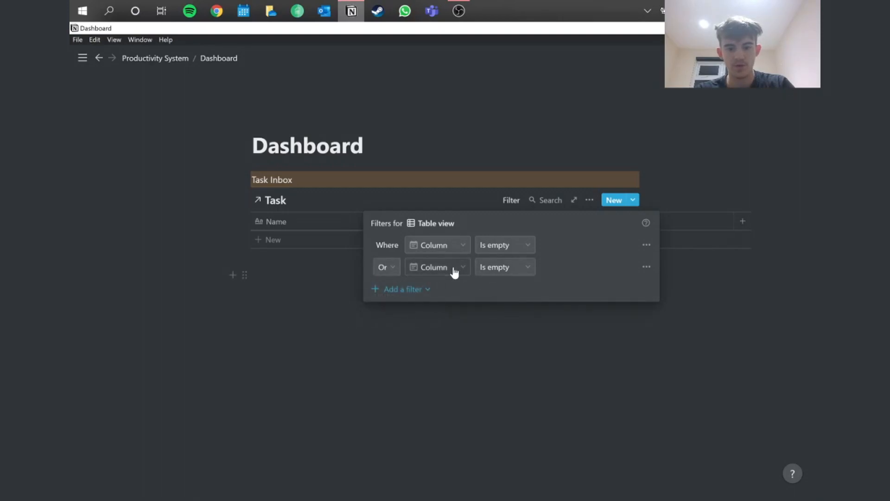
click(455, 272)
click(426, 345)
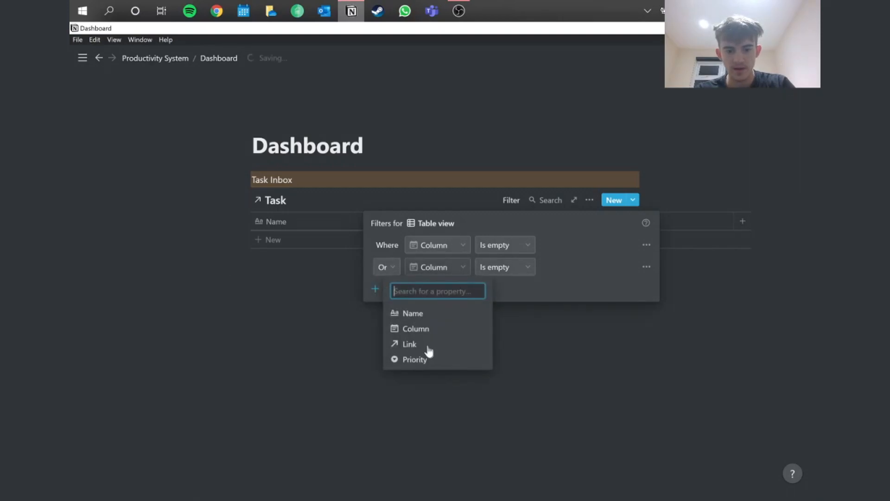
click(519, 267)
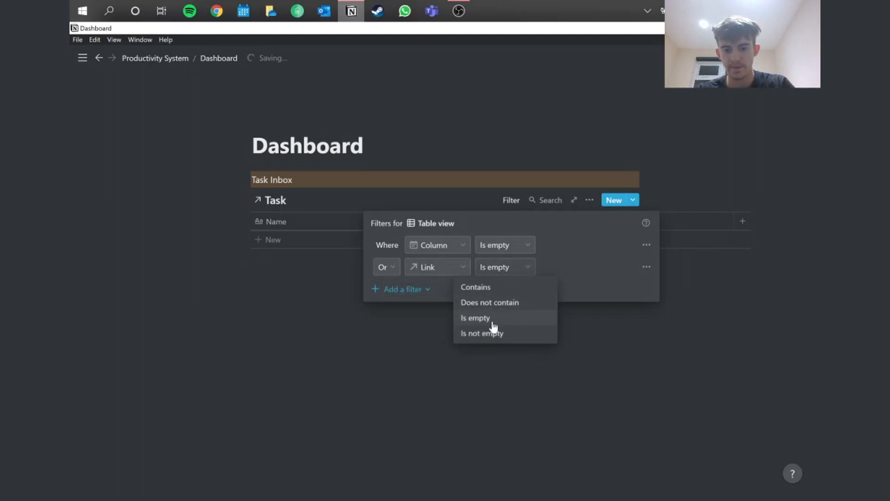
click(493, 319)
click(406, 335)
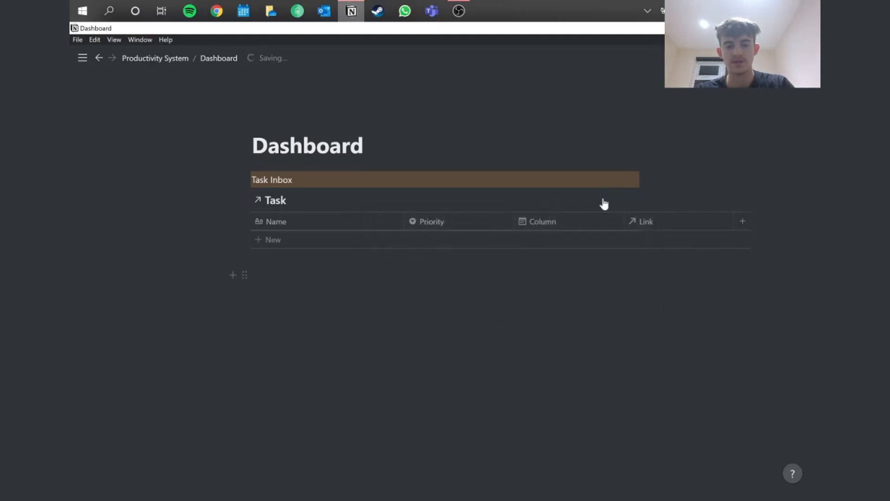
Hide the Priority property in the linked Task table's view and show it again.
mouse_move(604, 204)
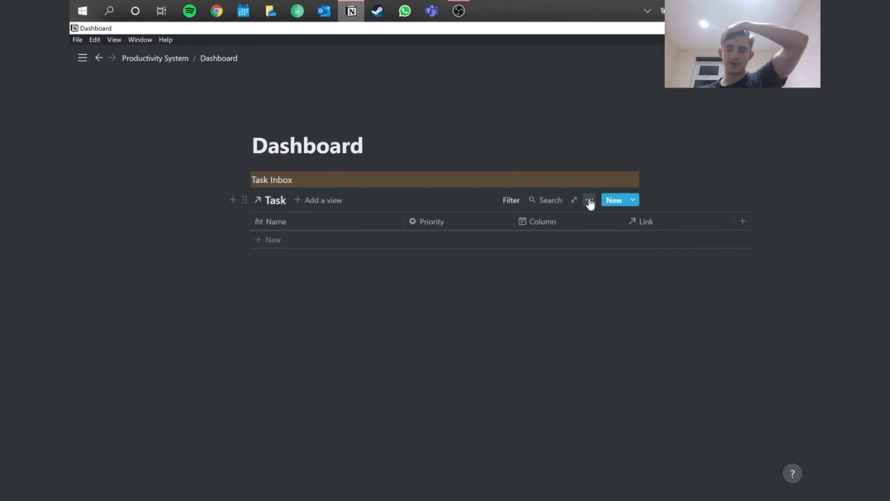
click(589, 200)
click(626, 287)
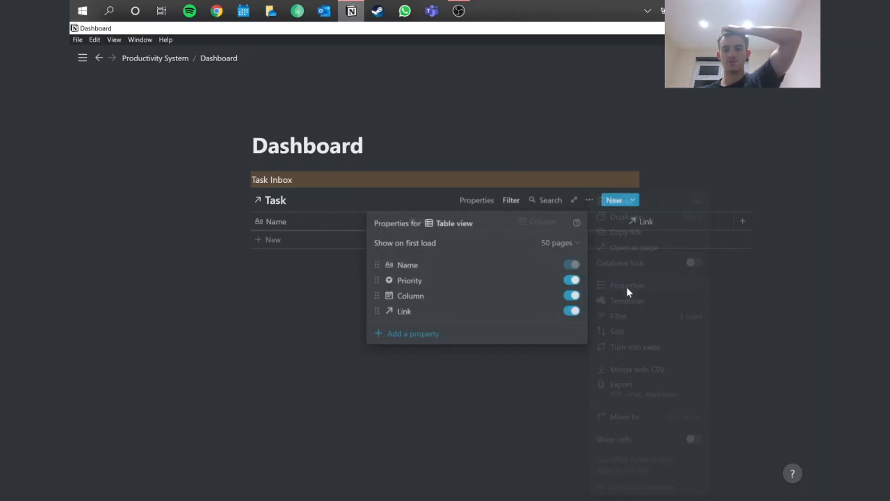
click(577, 281)
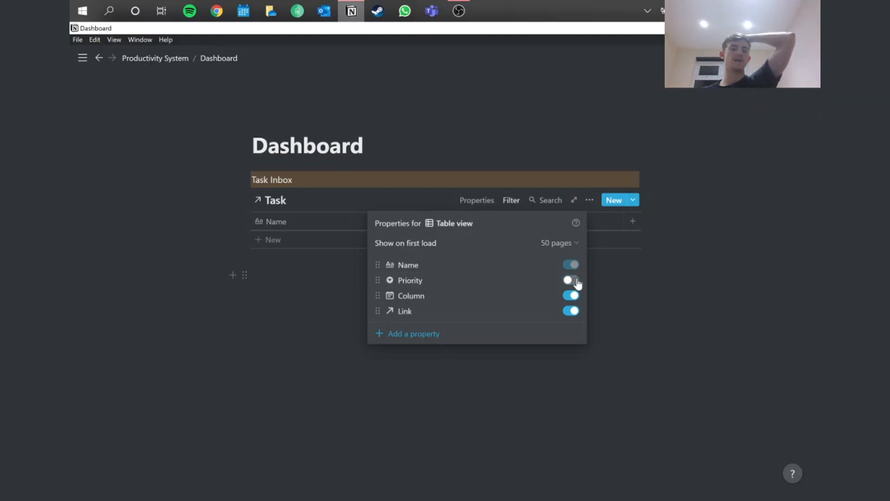
click(577, 281)
click(650, 318)
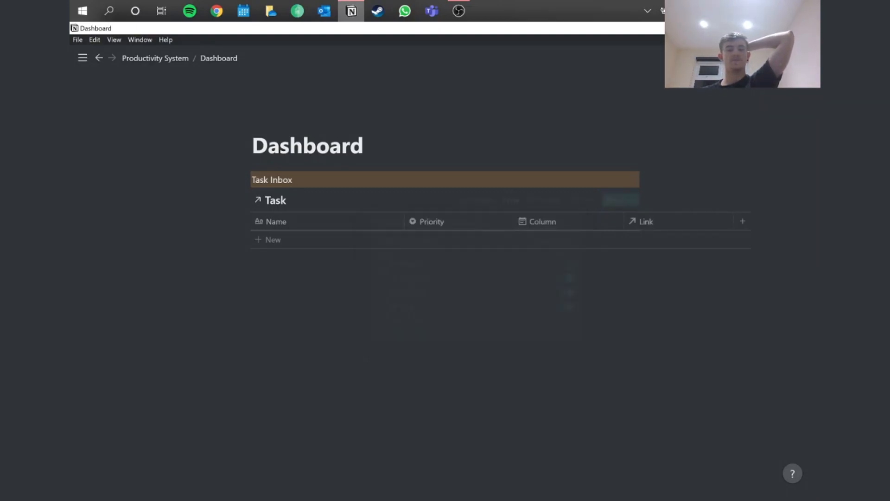
Add a "Revise liver systems" task to the linked Task table and delete the extra empty row below it.
right_click(281, 241)
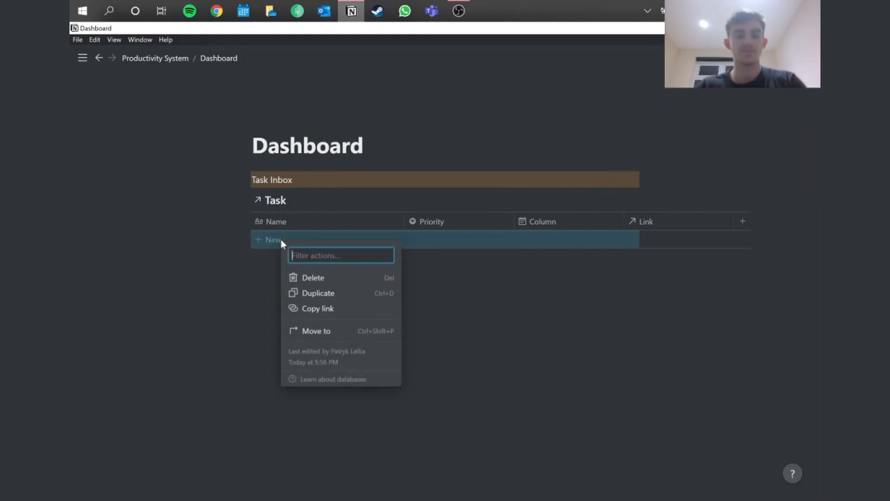
text(Revise Liver systems)
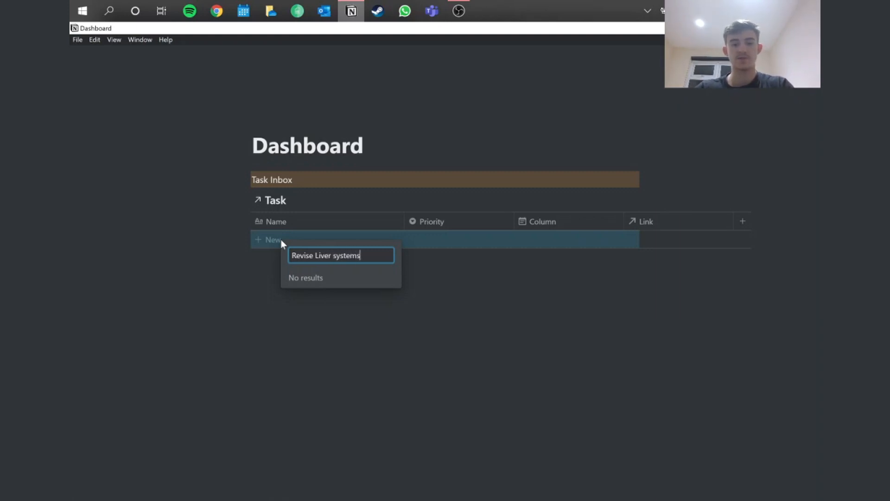
click(465, 352)
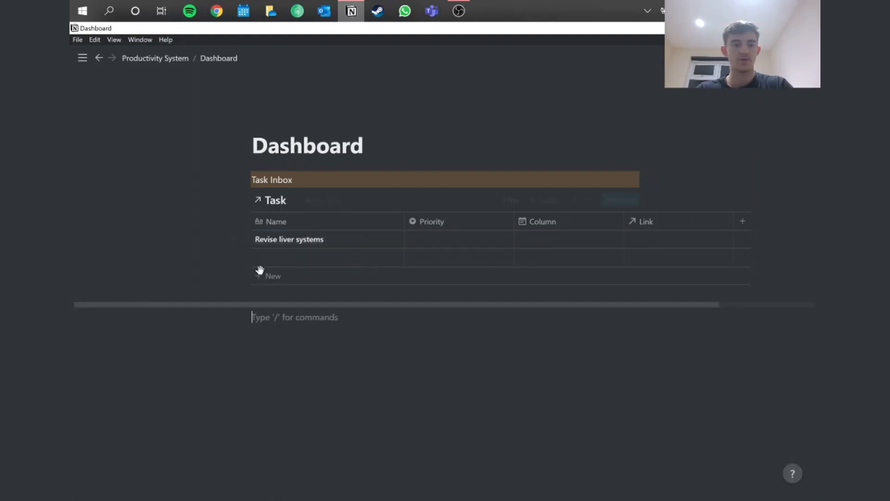
click(245, 257)
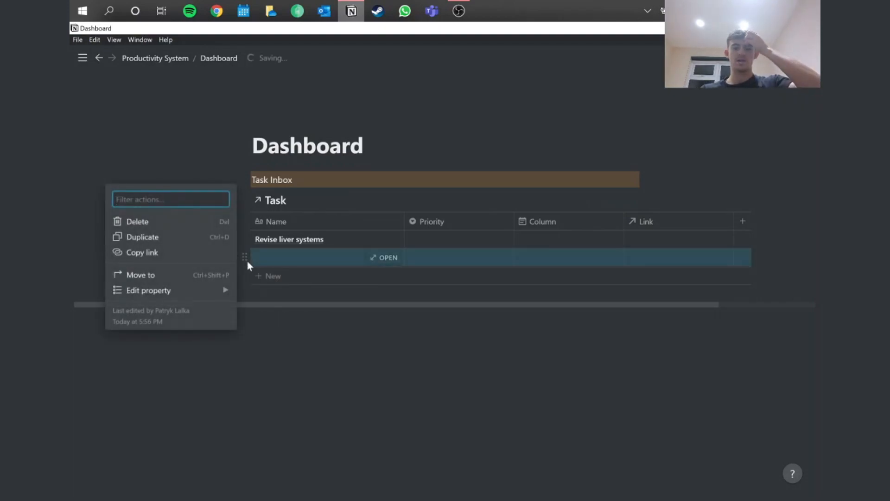
key(Delete)
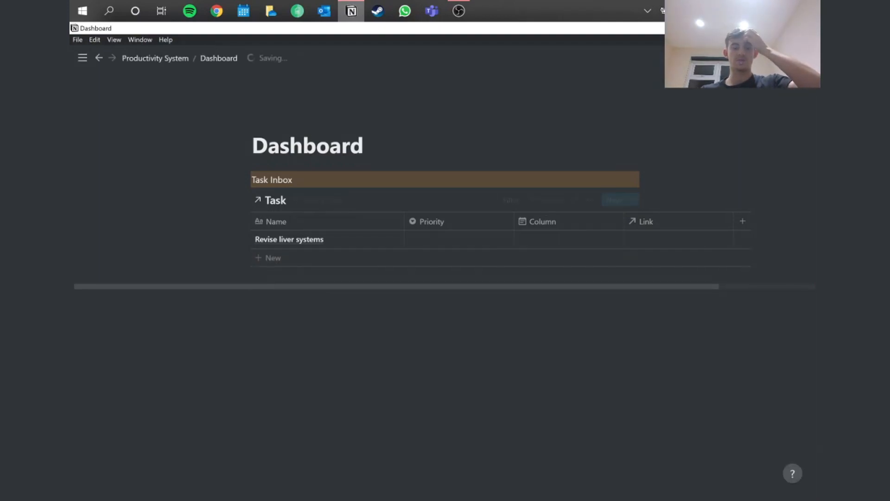
scroll(385, 232, right, 3)
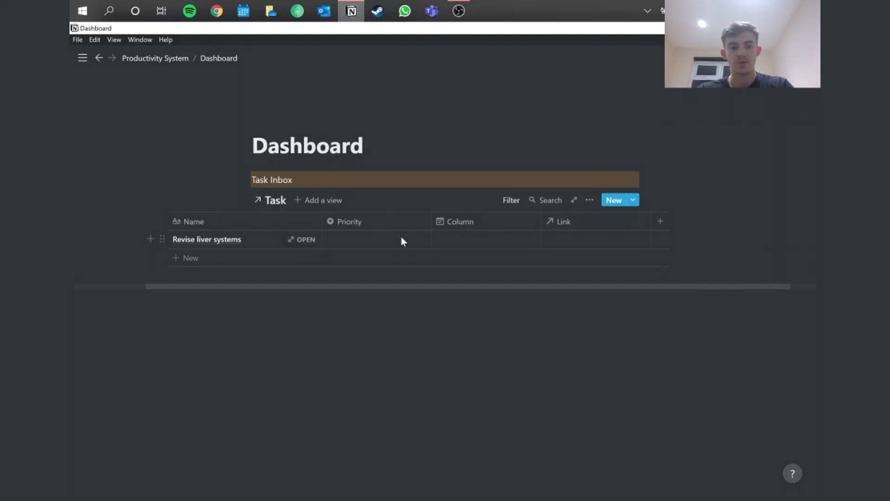
Give the "Revise liver systems" task a new "Med" priority option and the date Feb 6, 2021.
click(402, 239)
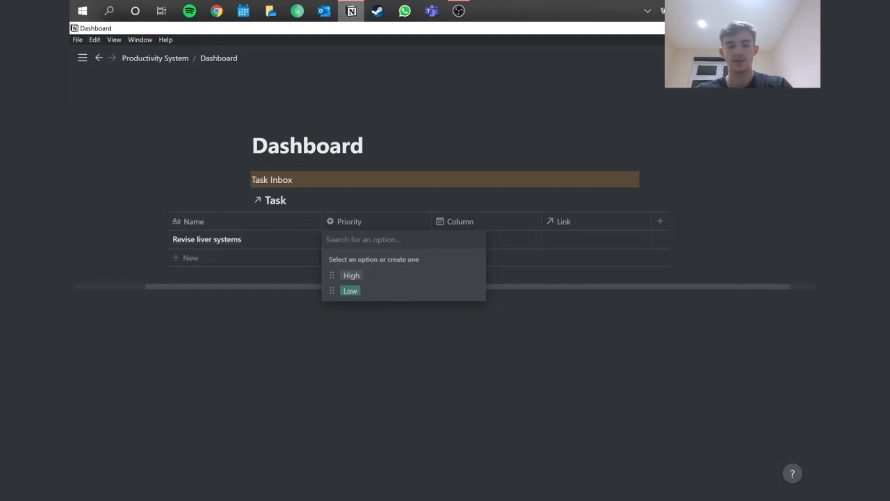
text(Med)
key(Return)
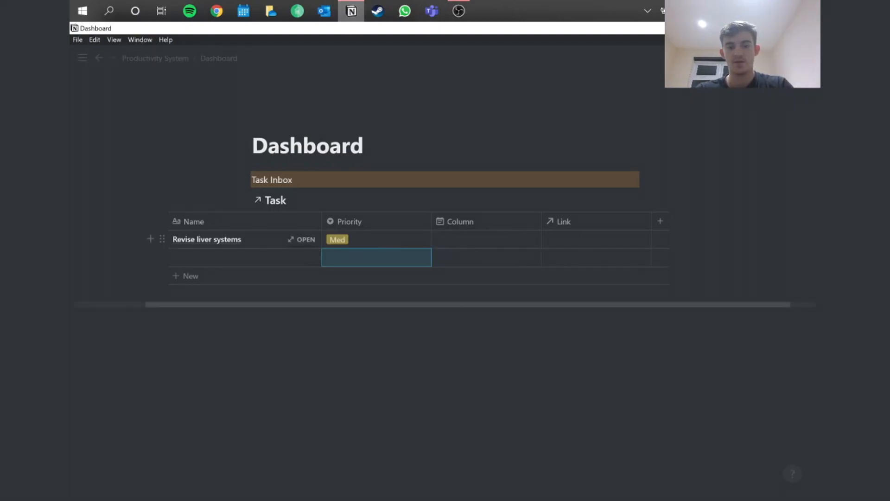
click(463, 237)
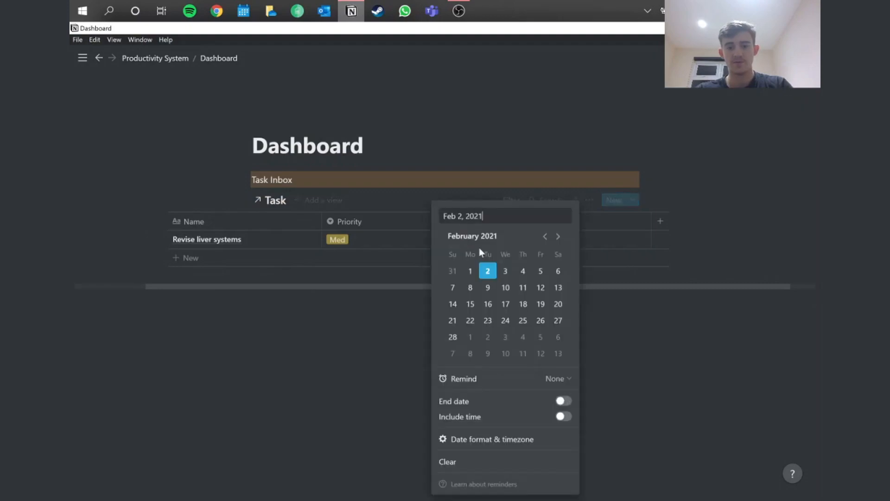
click(558, 272)
click(382, 325)
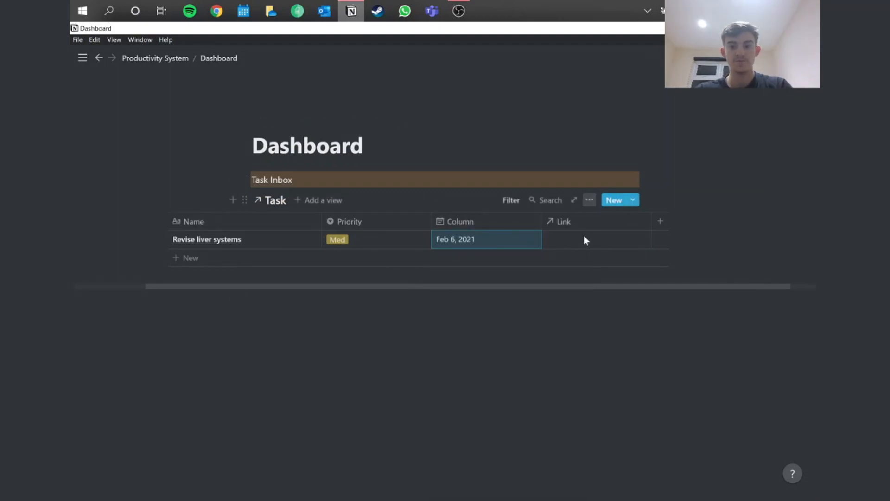
Link the "Revise liver systems" task to the Biochem page in Modules.
click(583, 240)
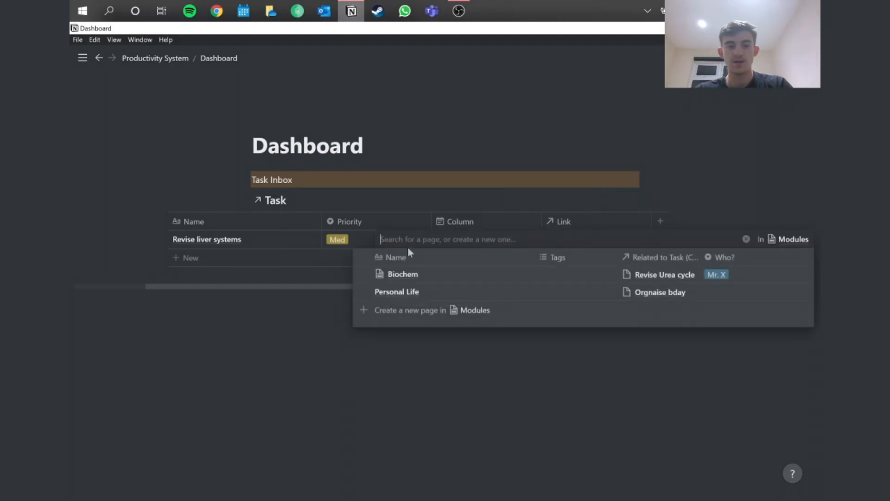
click(396, 275)
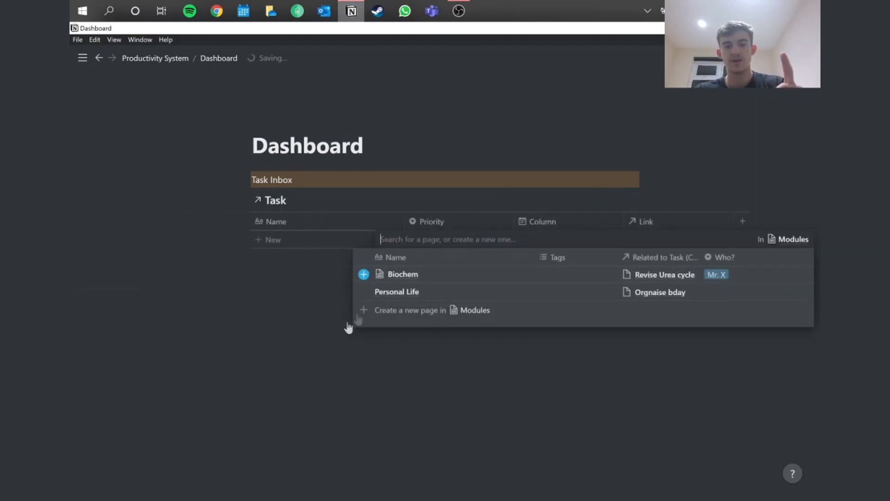
click(289, 362)
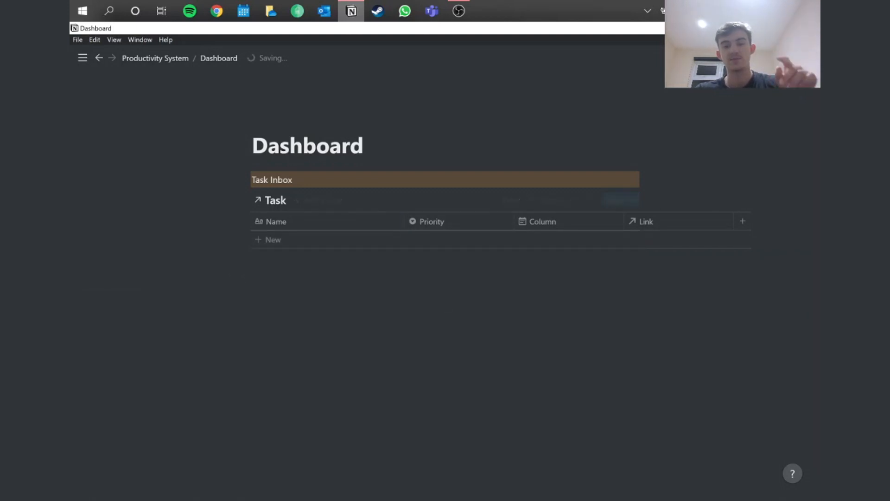
Add the text line "Task for today!" below the Task Inbox table.
click(277, 275)
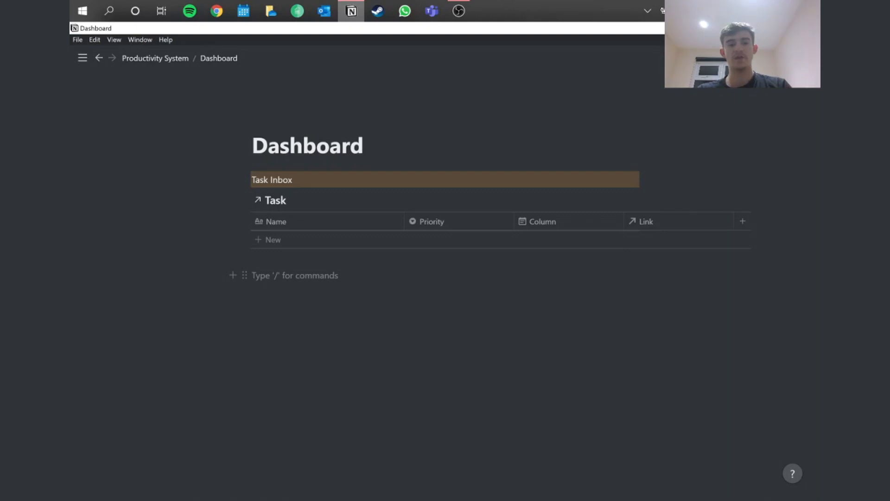
text(Task for today!)
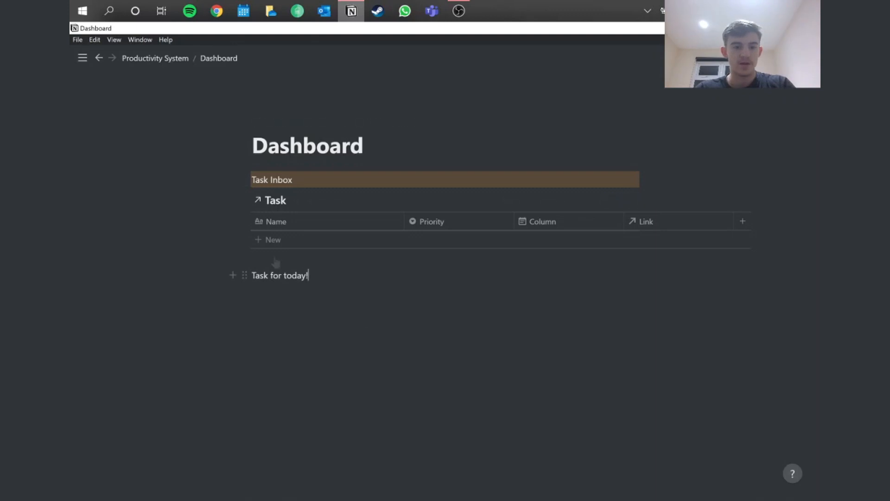
key(Return)
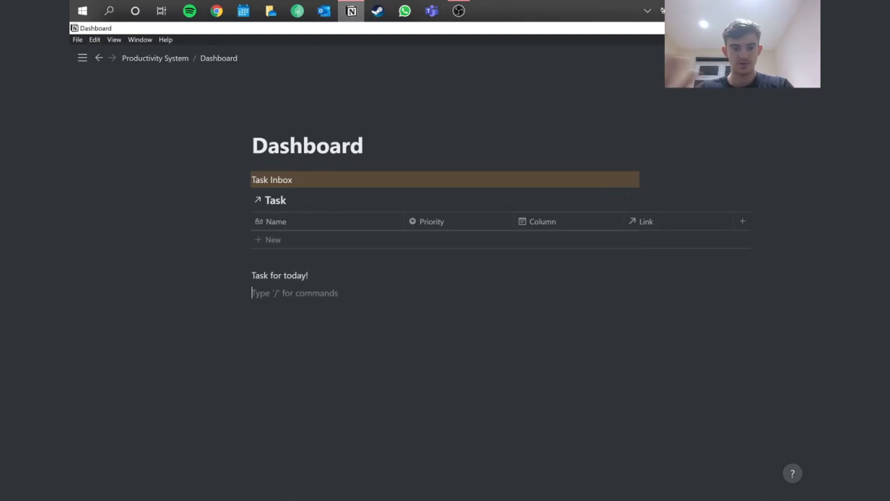
Create a linked database of the Task List's Task table under "Task for today!".
text(/)
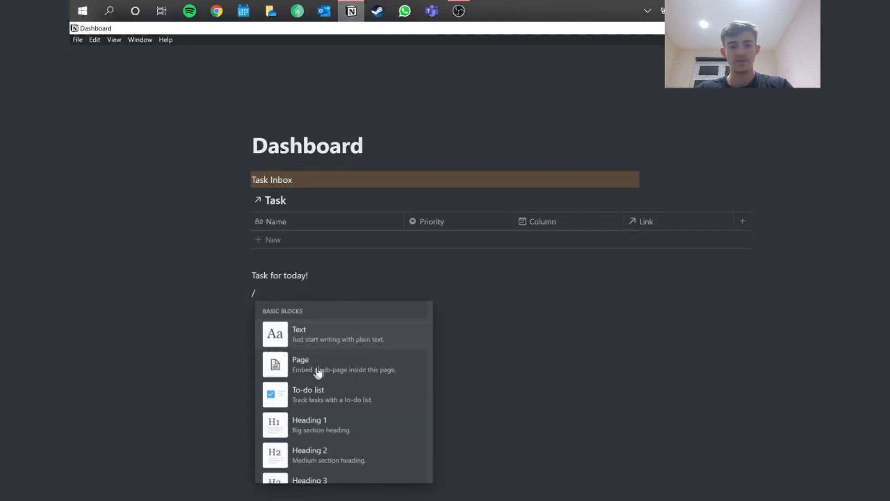
text(relat)
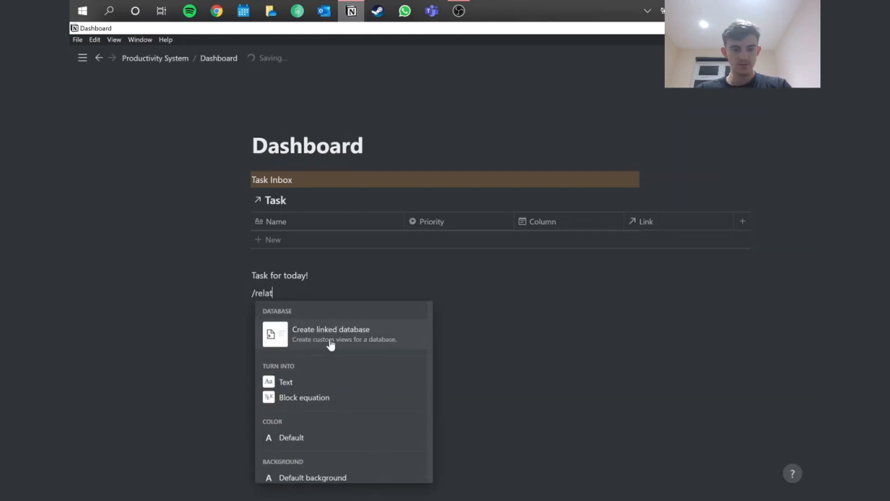
click(366, 343)
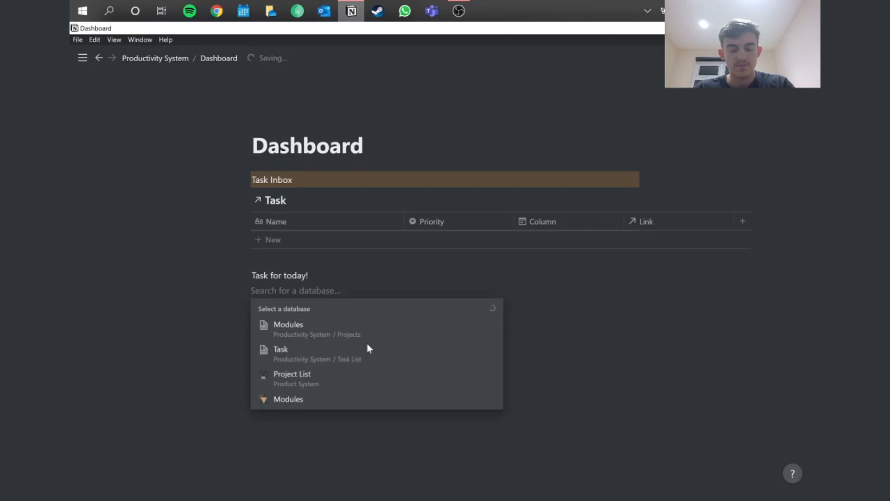
click(285, 354)
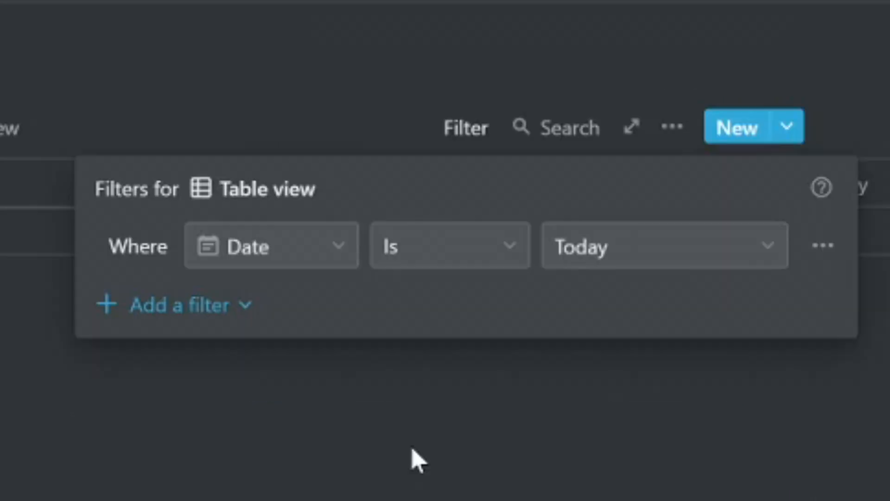
Review the filter settings of the linked Task table under "Task for today!".
click(488, 421)
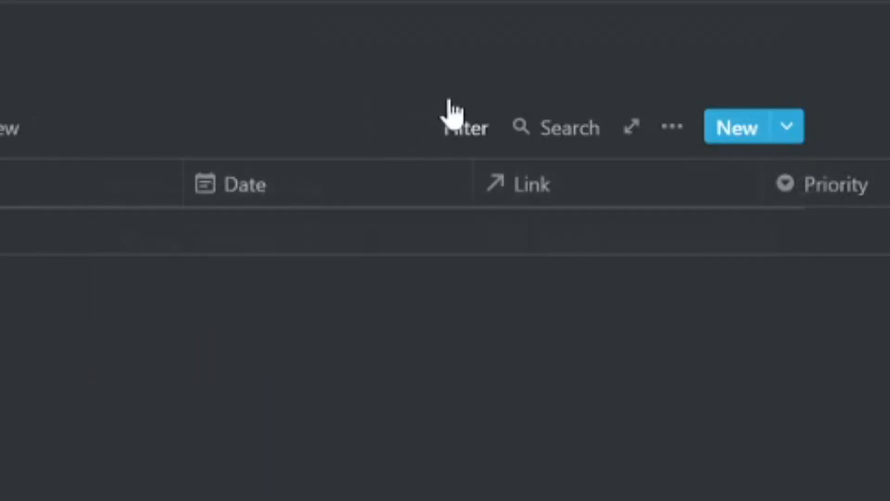
click(467, 135)
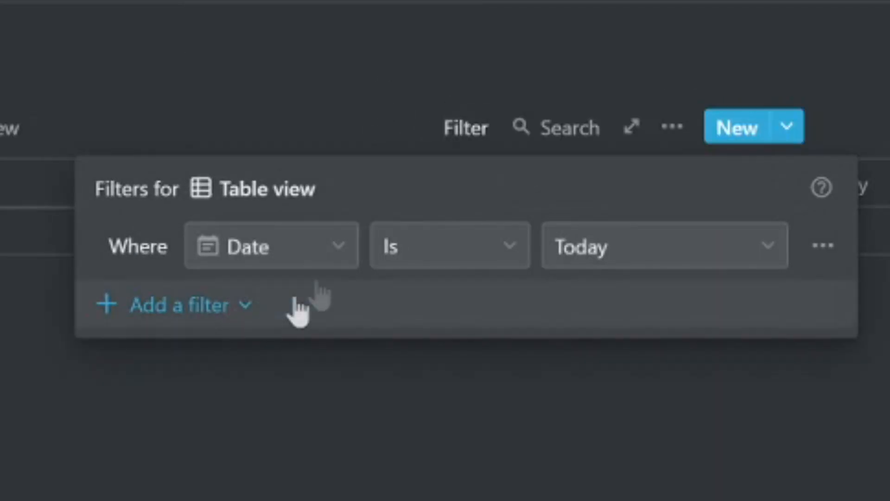
click(438, 485)
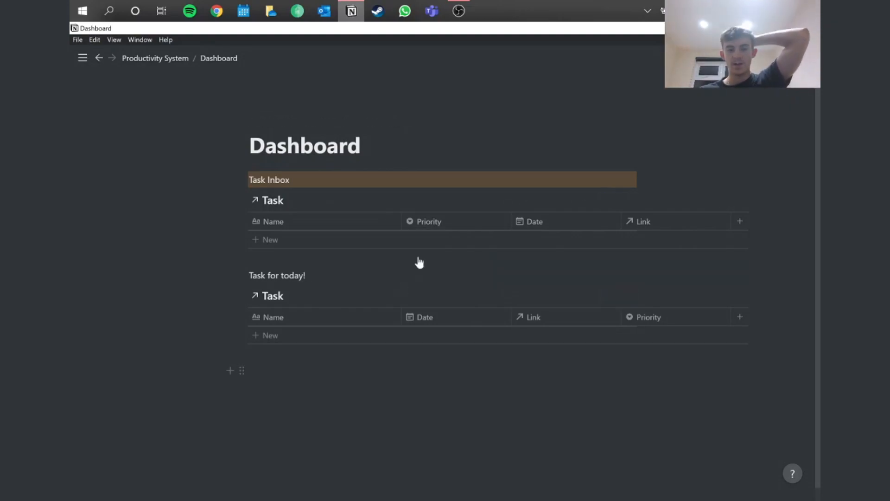
Add a "revise kidneys" task to the Task Inbox table and set its priority to High.
click(305, 243)
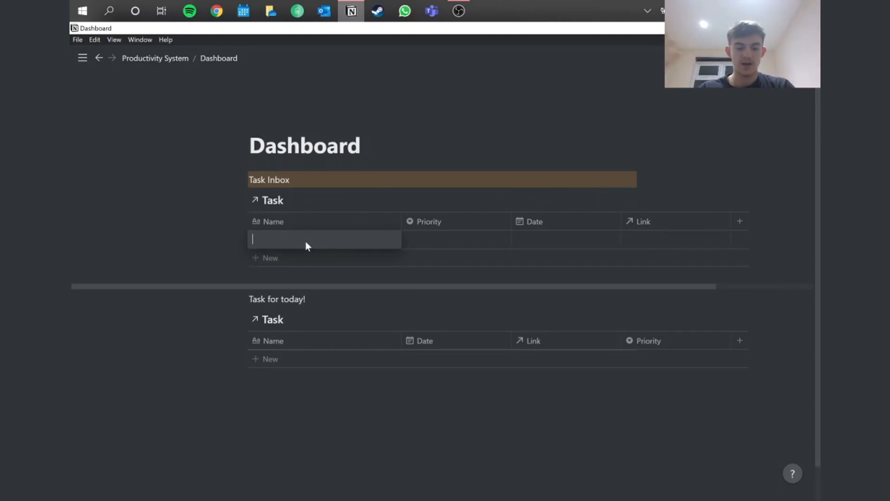
text(revise)
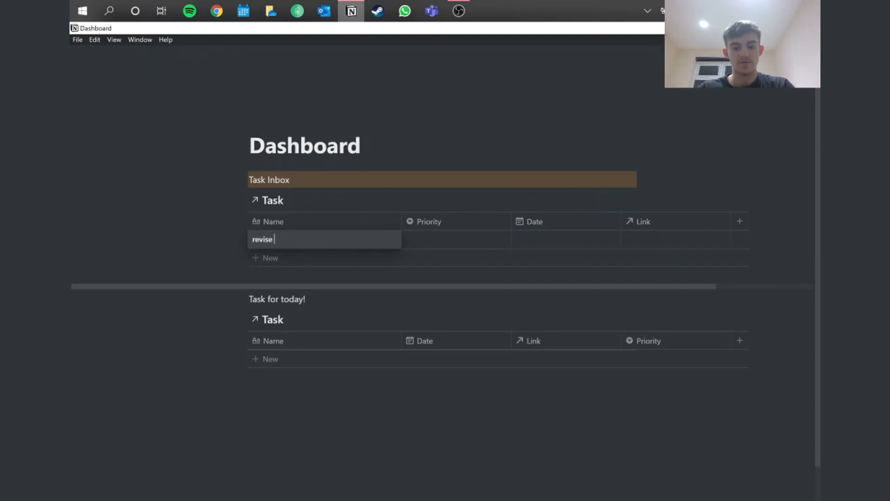
text( kidneys)
click(457, 238)
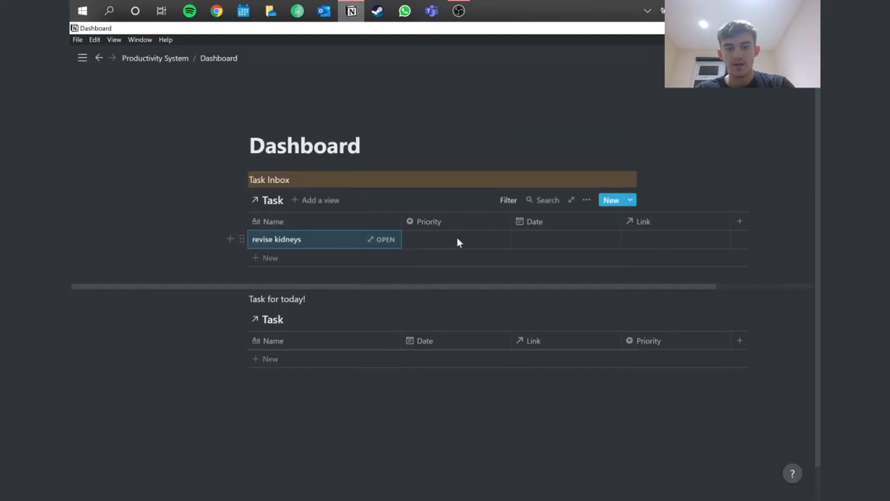
click(447, 245)
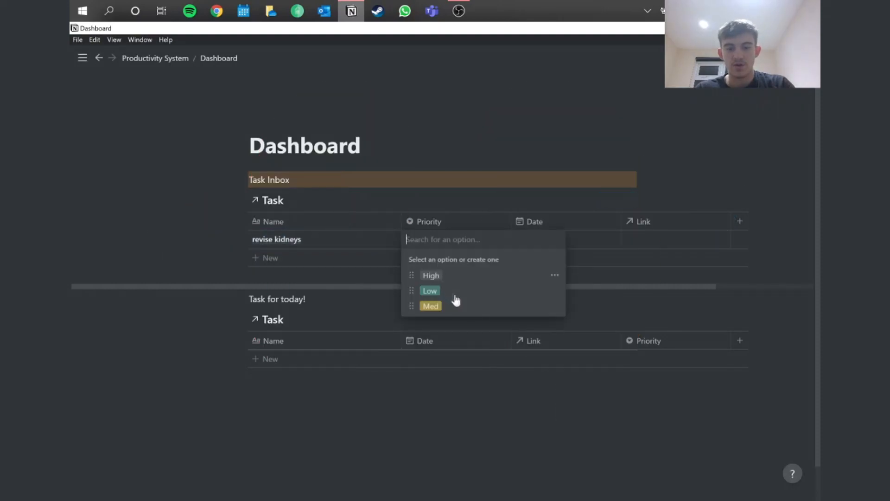
click(492, 277)
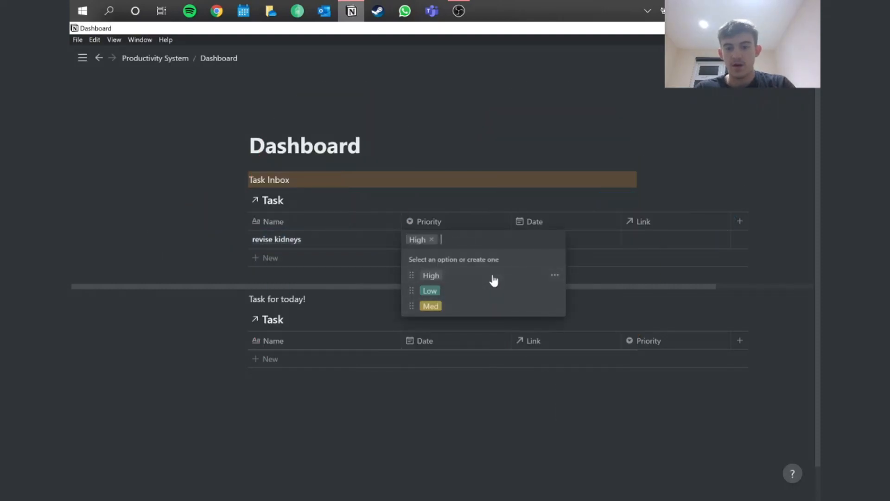
Date the "revise kidneys" task Feb 2, 2021 and link it to the Biochem page in Modules.
click(602, 240)
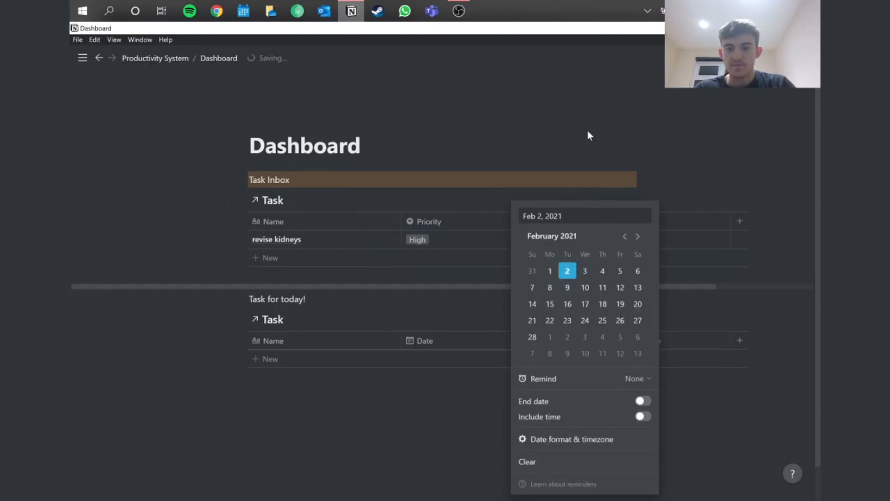
key(Escape)
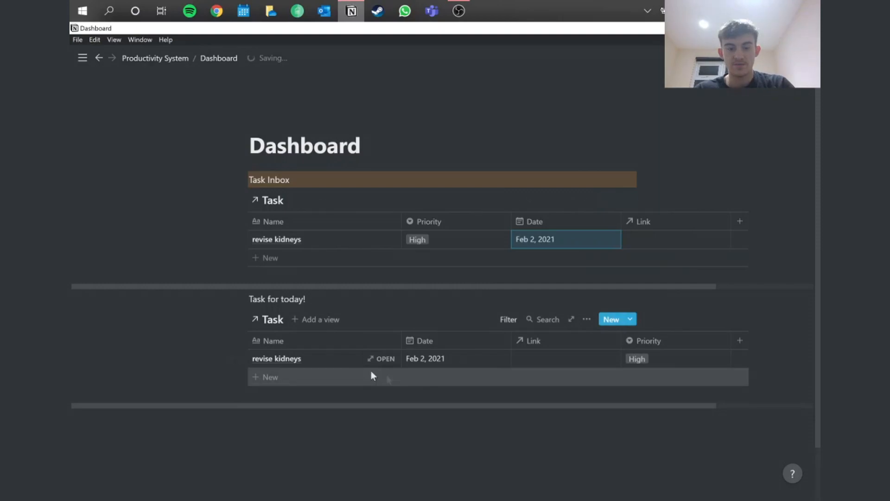
click(694, 237)
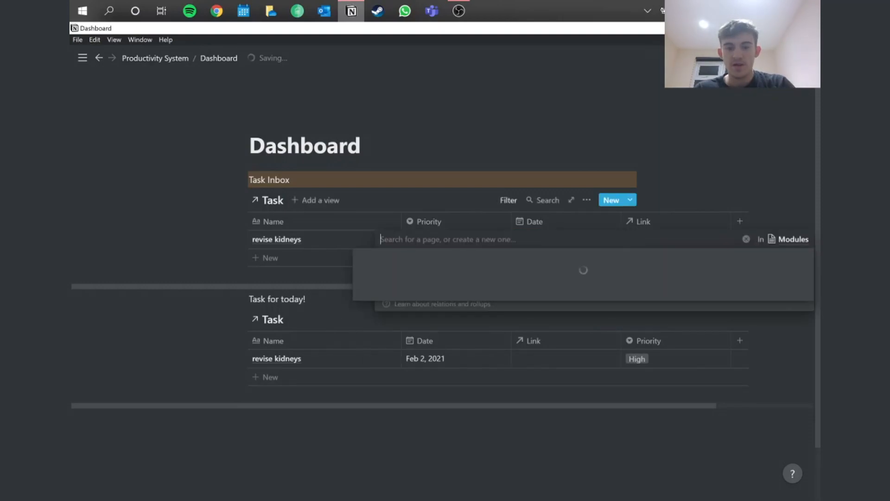
click(381, 273)
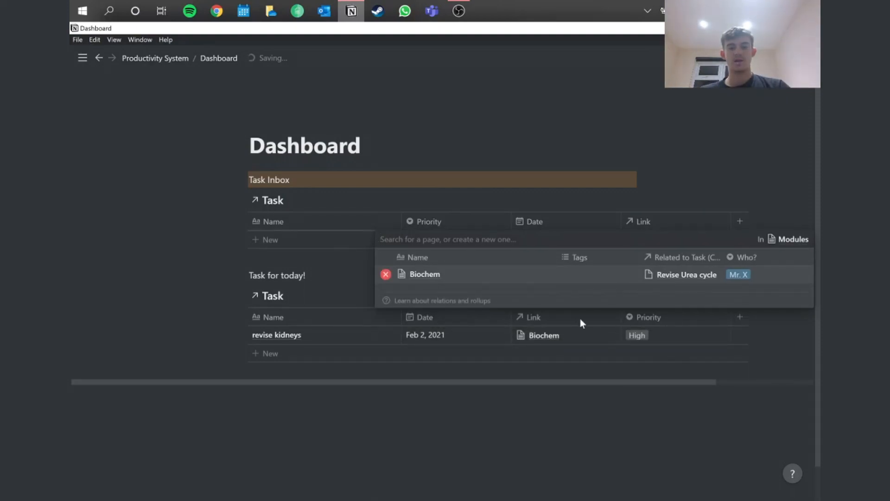
click(580, 319)
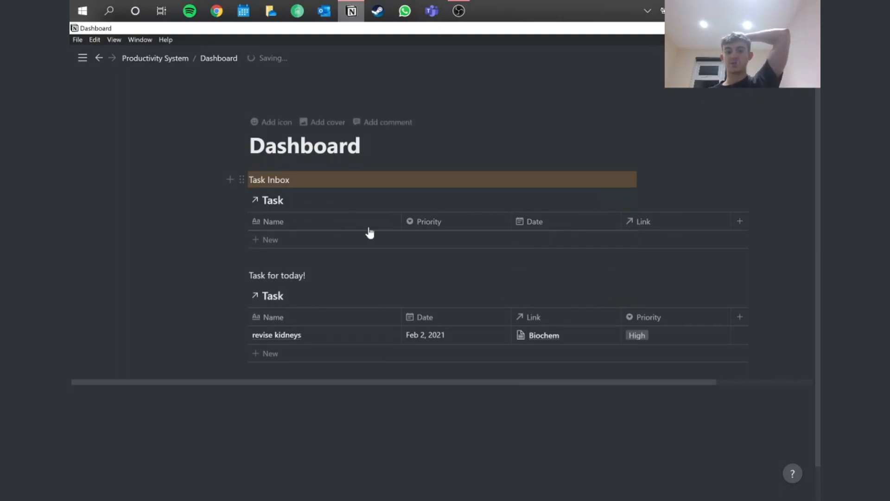
Create another linked database of the Task List's Task table below the "Task for today!" table.
scroll(320, 259, down, 1)
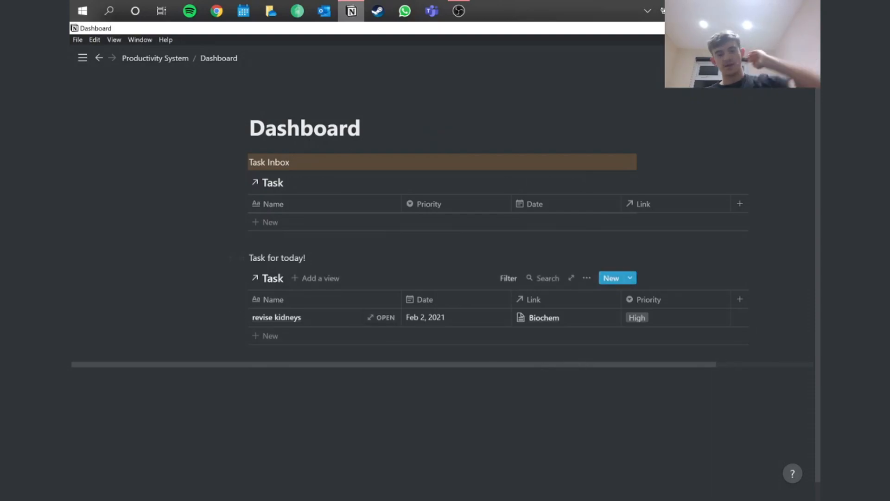
click(292, 376)
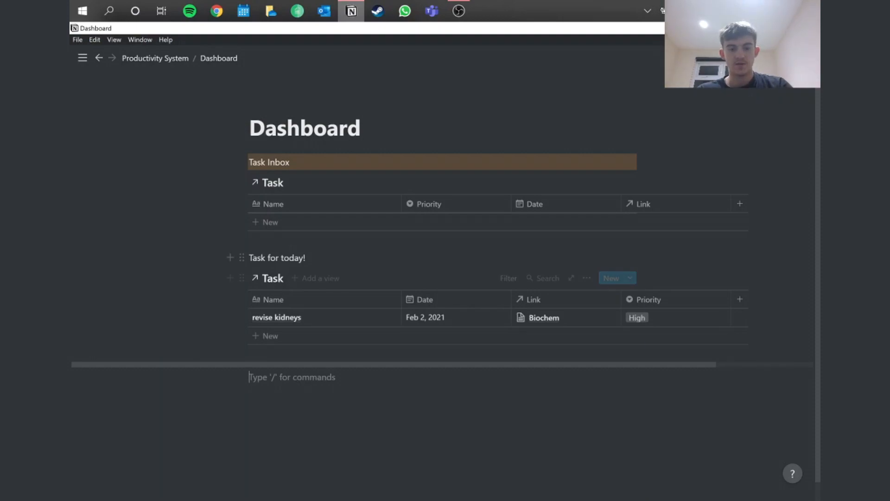
text(/relat)
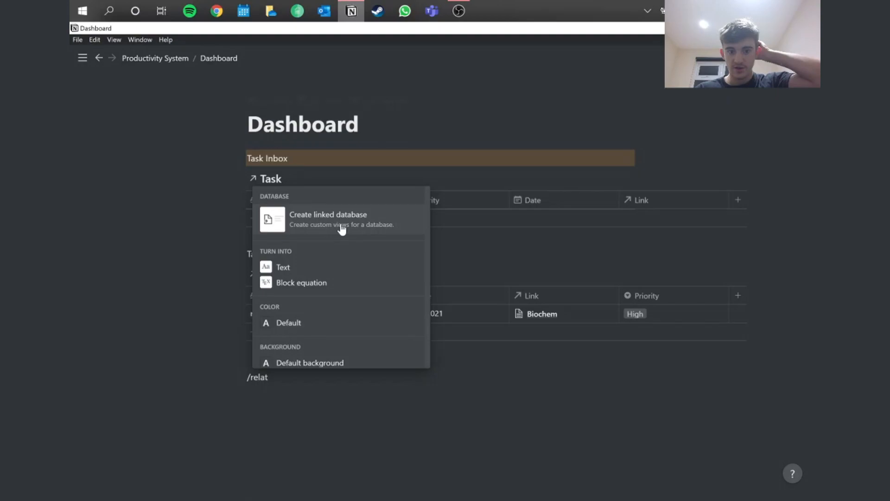
key(Return)
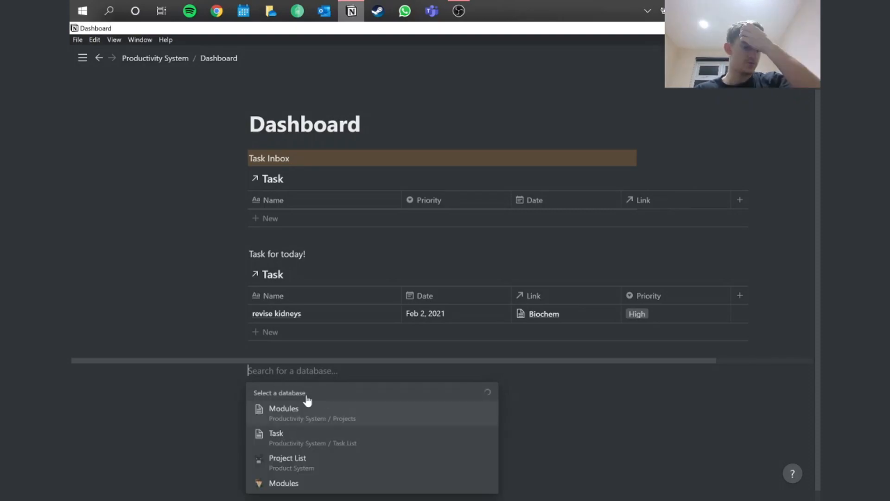
click(303, 441)
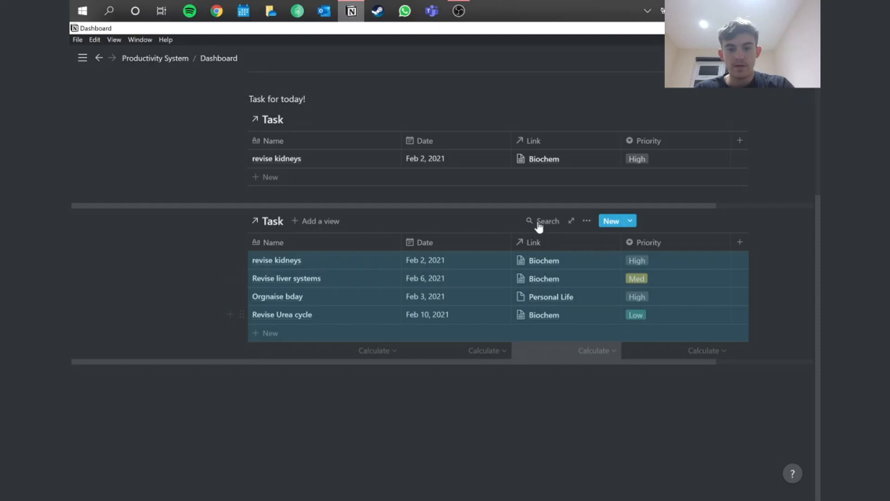
Filter the Task table below "Task for today!" to show tasks whose Date is within the next month.
click(587, 222)
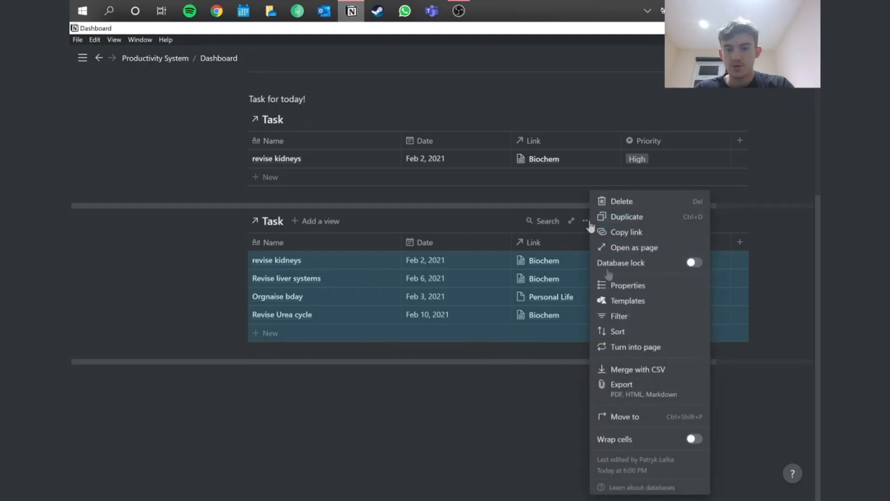
click(626, 317)
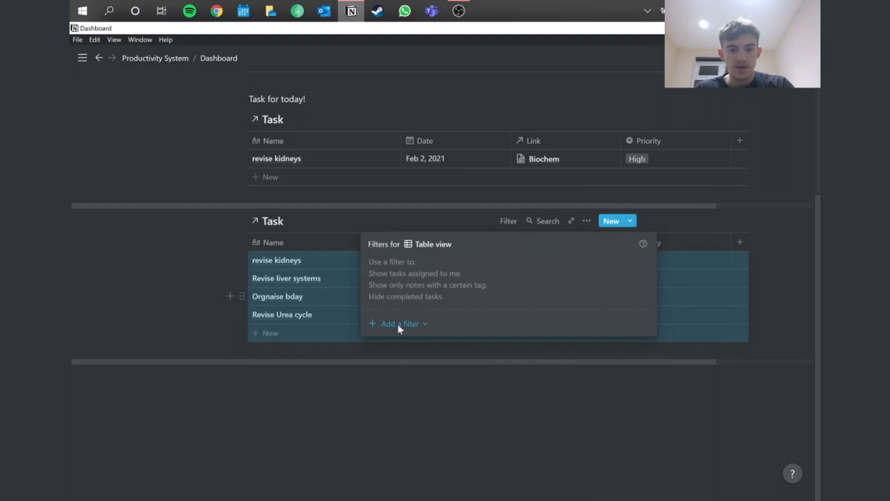
click(398, 324)
click(404, 344)
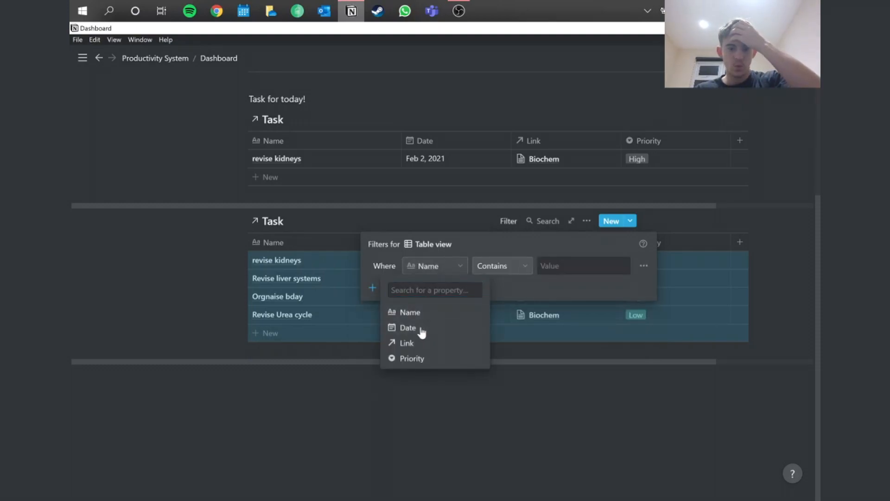
click(420, 327)
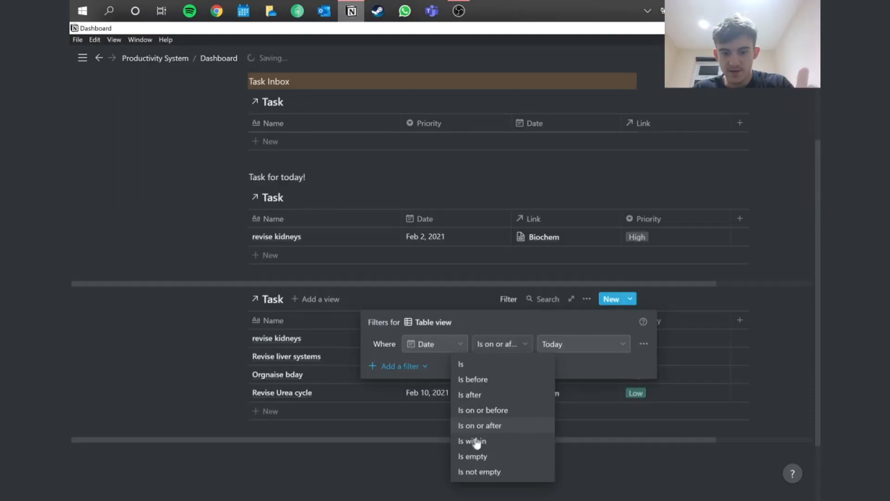
click(477, 441)
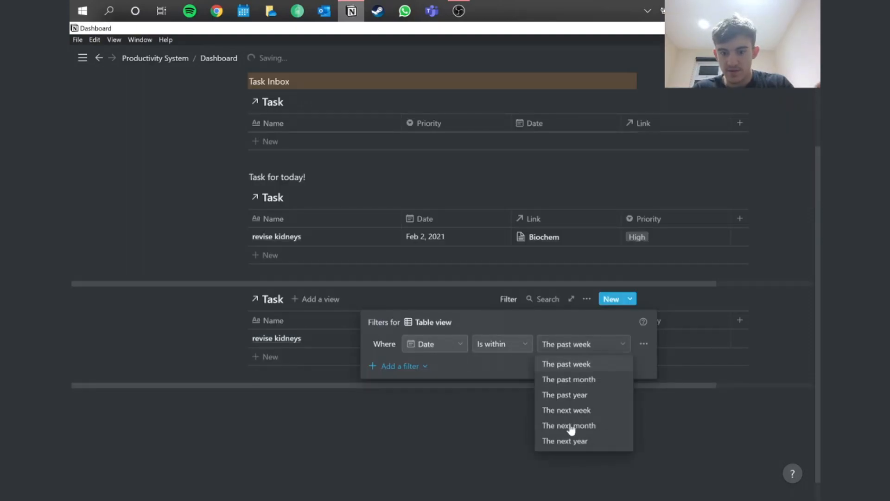
click(570, 426)
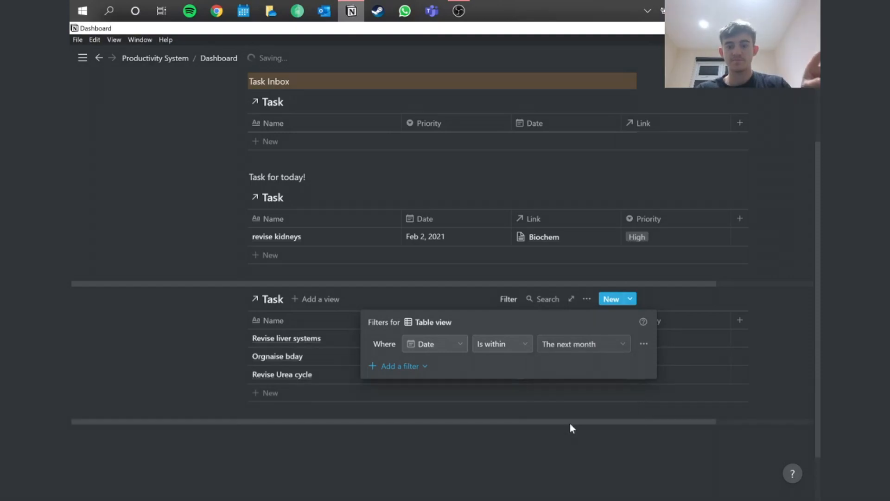
click(447, 449)
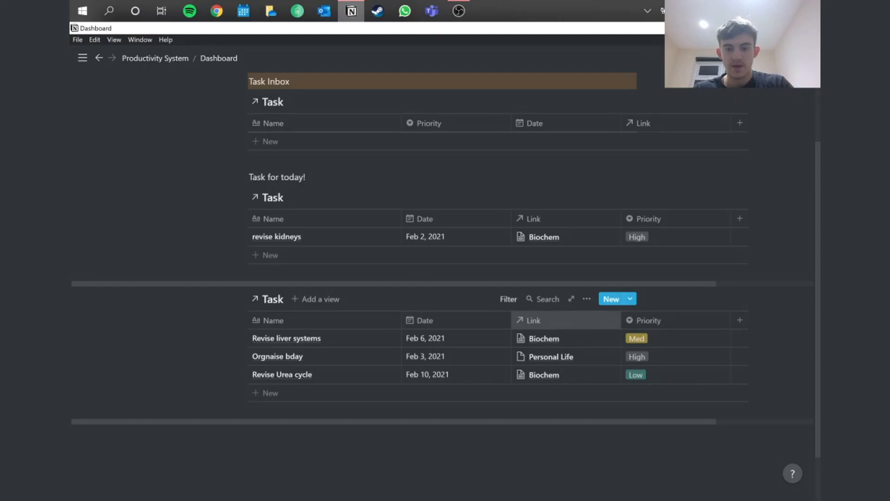
Sort the date-filtered lower Task table by Priority in descending order.
click(586, 300)
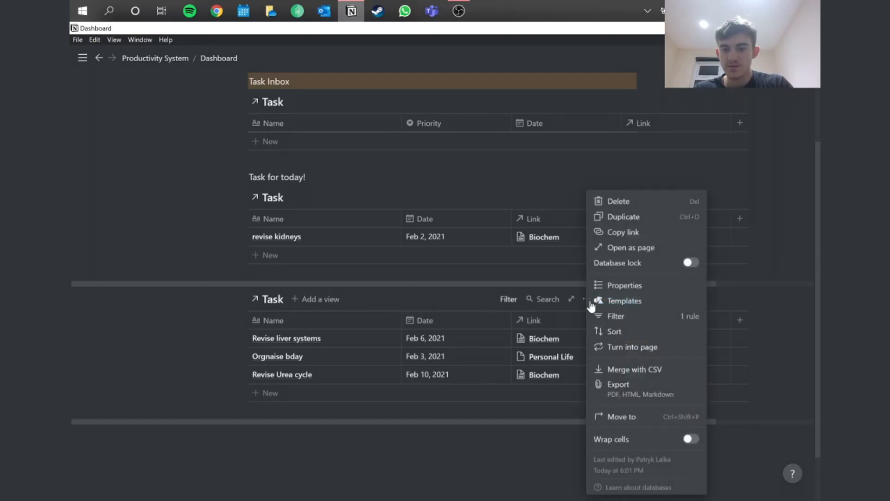
click(616, 332)
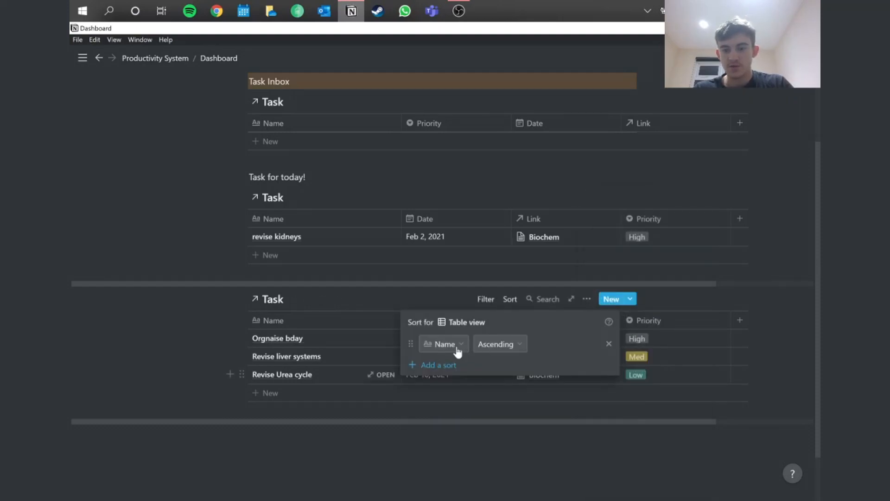
click(455, 345)
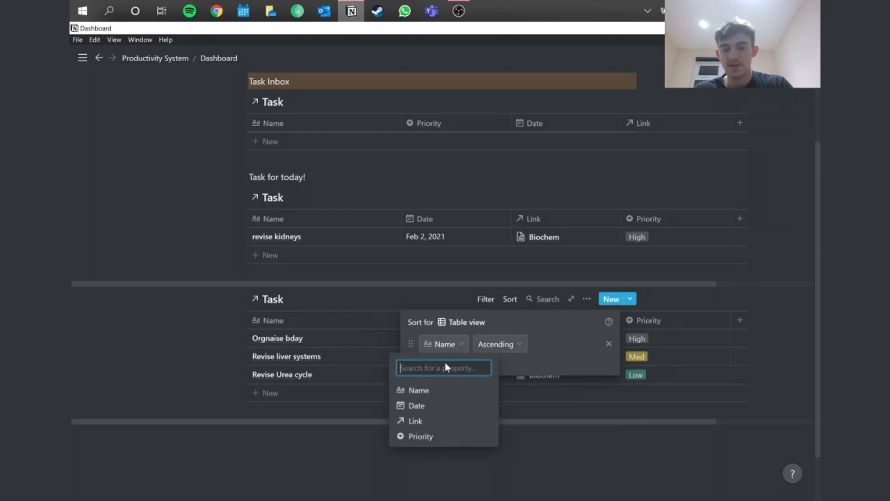
click(420, 436)
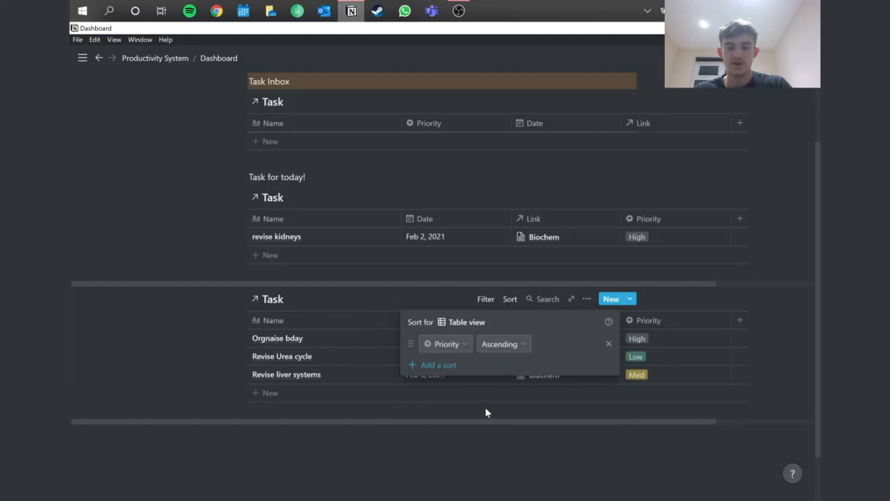
click(668, 431)
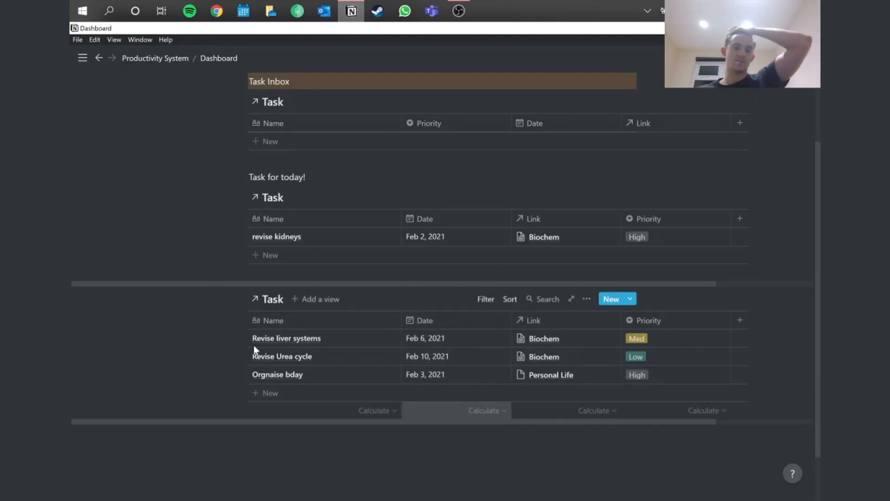
Review the finished Product System Dashboard's Task Inbox, Task for Today! and Upcoming Stuff sections.
scroll(526, 248, up, 3)
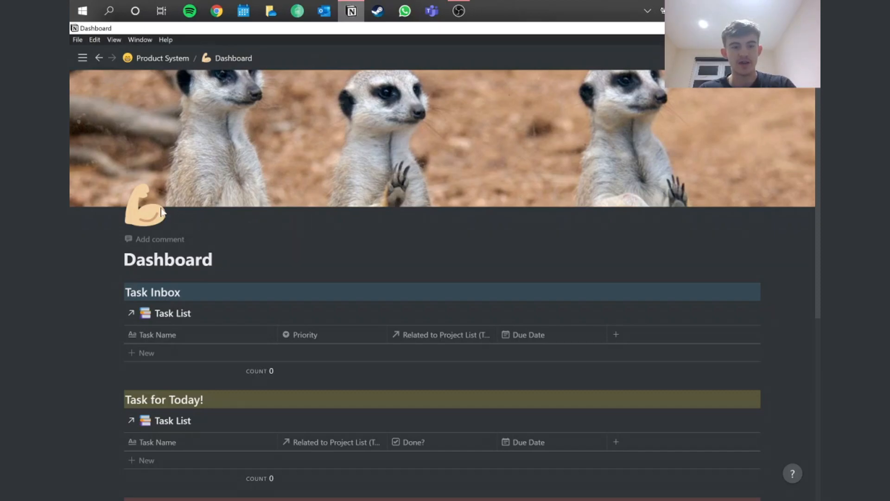
scroll(161, 212, down, 2)
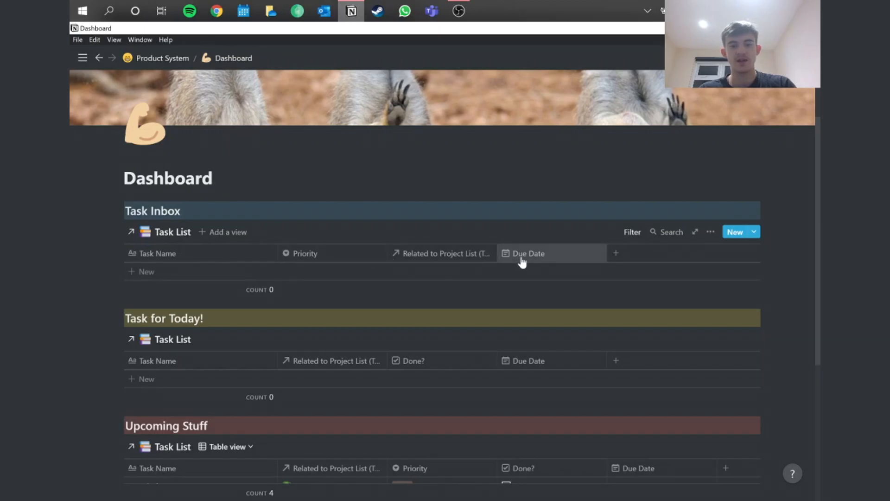
scroll(202, 237, down, 2)
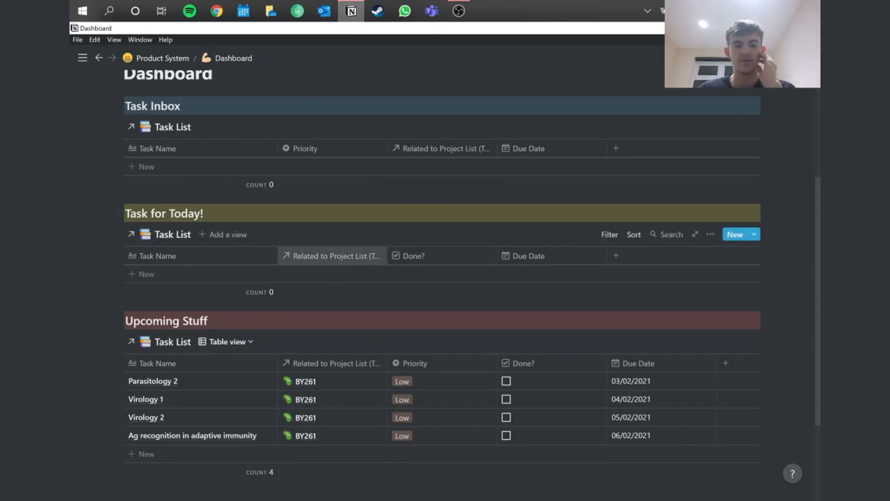
scroll(383, 343, down, 2)
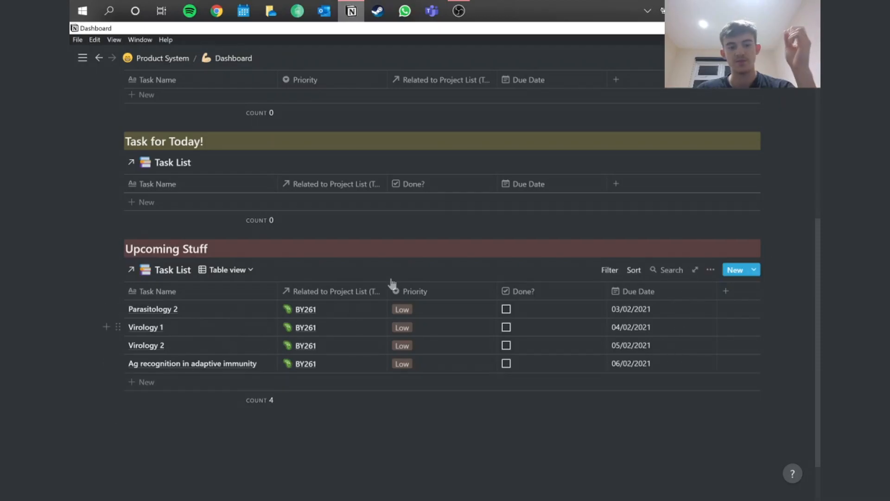
scroll(392, 284, up, 5)
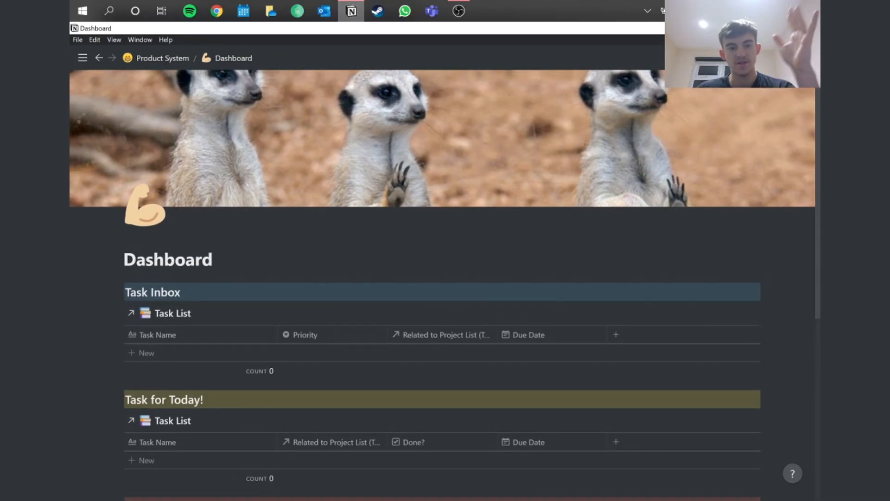
Open the private Research Papers + Articles page and view it at full width.
click(82, 57)
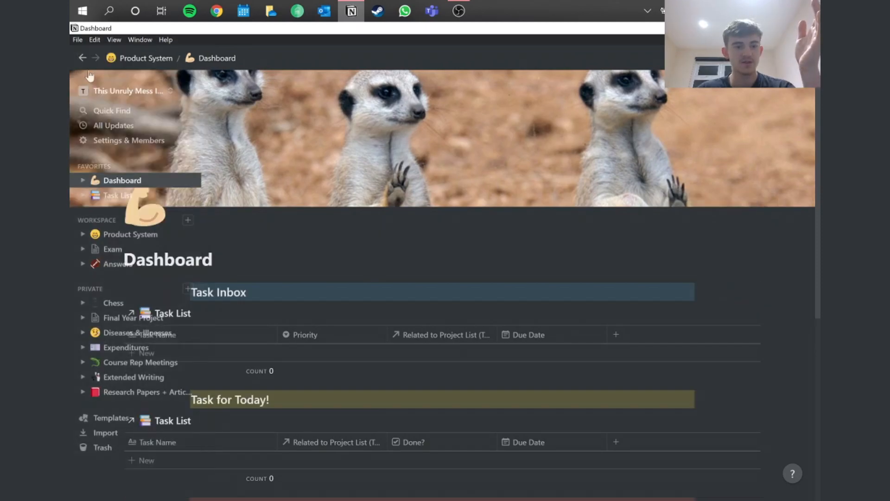
click(121, 364)
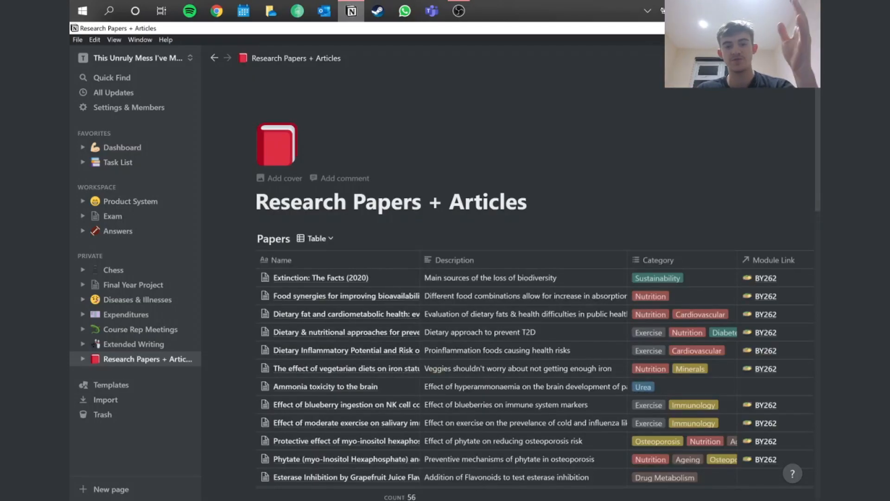
key(ctrl+backslash)
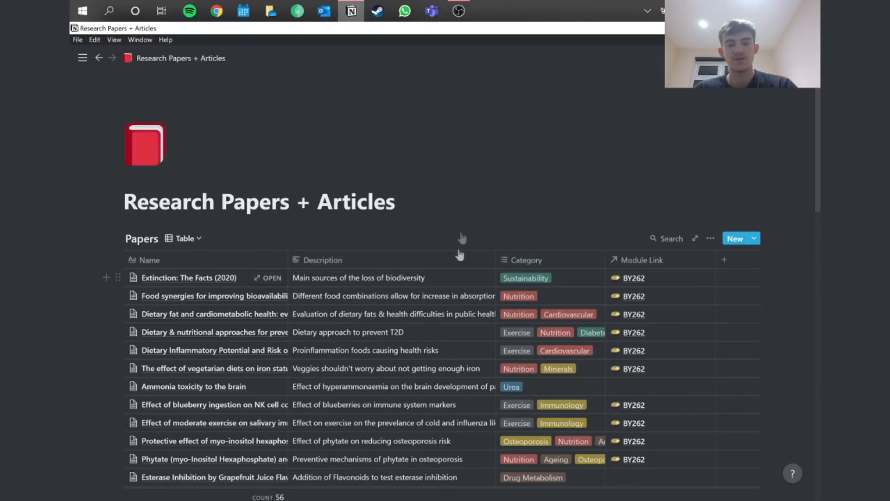
Examine the "Extinction: The Facts (2020)" entry's properties, its available Category options and its "Oveconsumption" toggle note.
scroll(492, 315, down, 2)
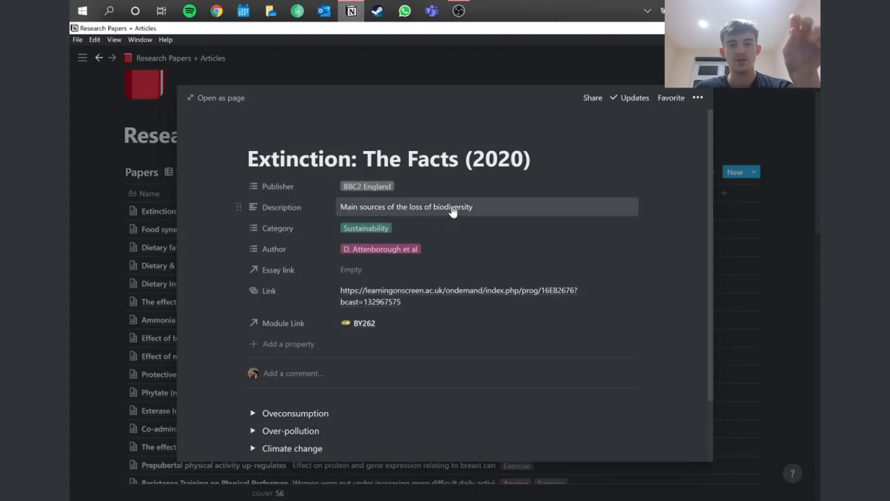
click(407, 238)
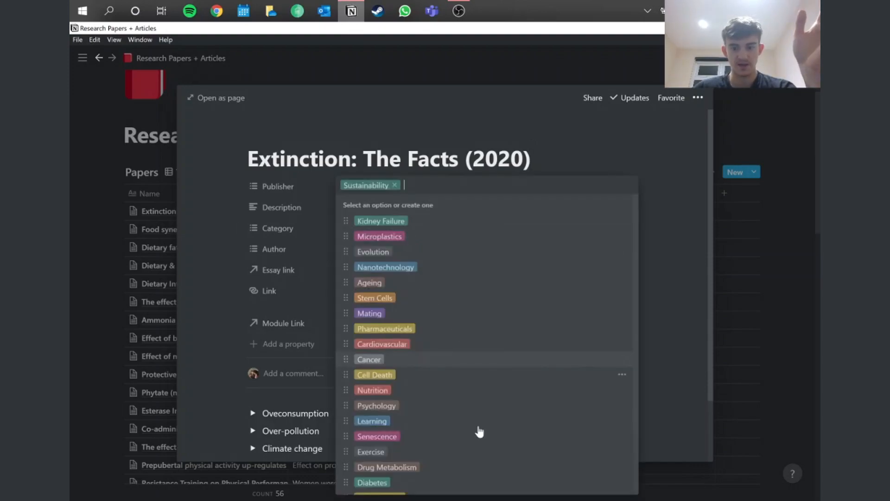
scroll(471, 362, down, 3)
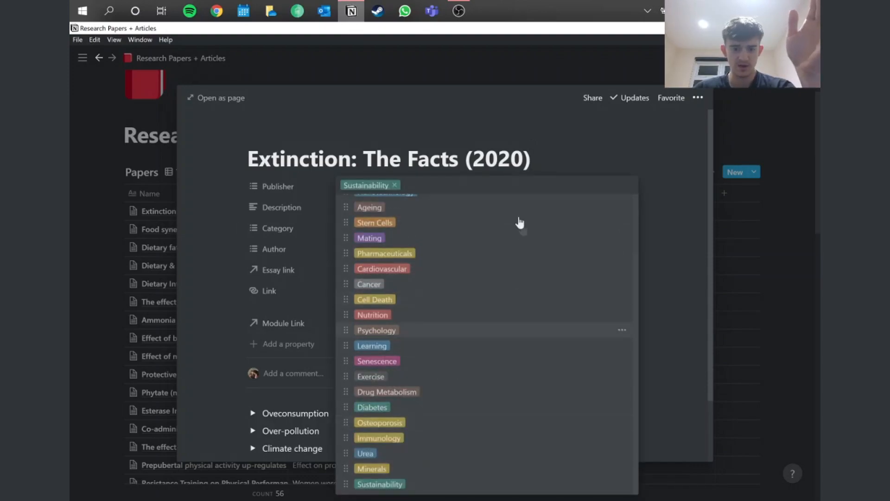
click(222, 215)
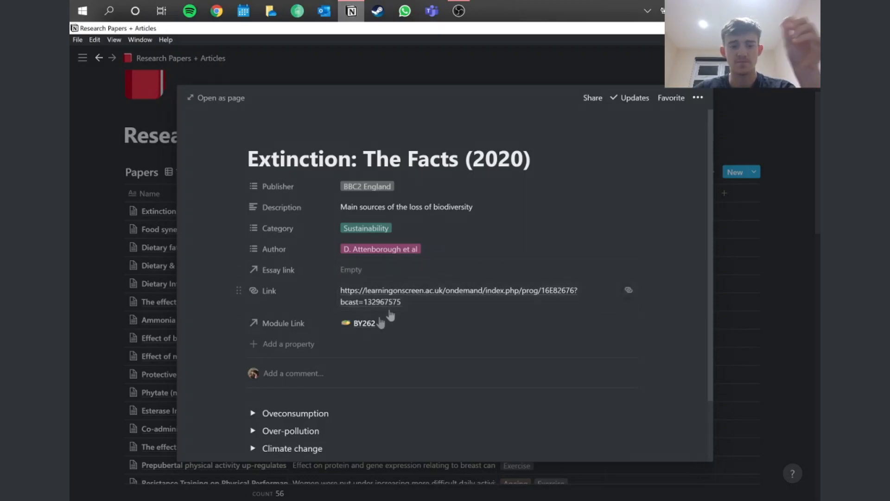
scroll(417, 329, down, 1)
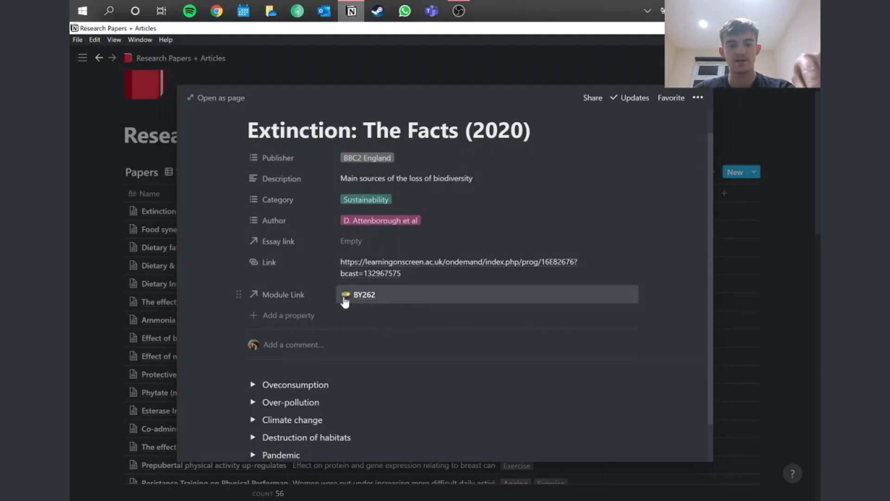
scroll(394, 330, down, 1)
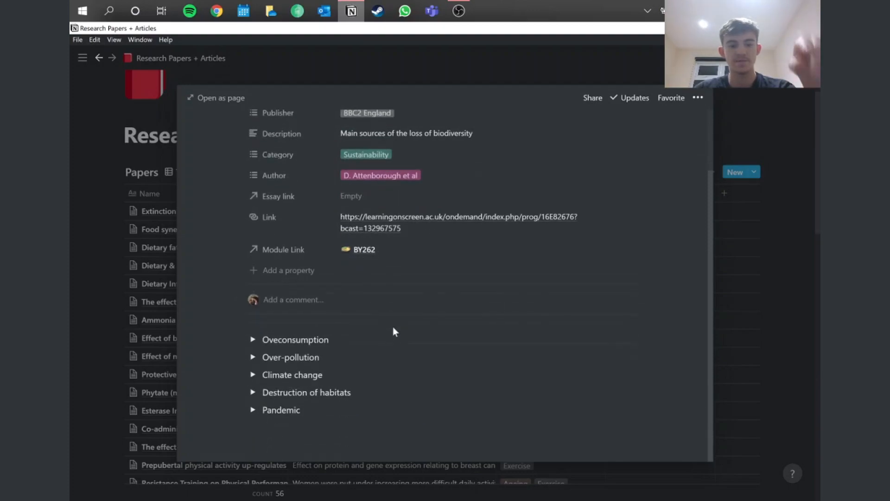
click(257, 341)
click(257, 341)
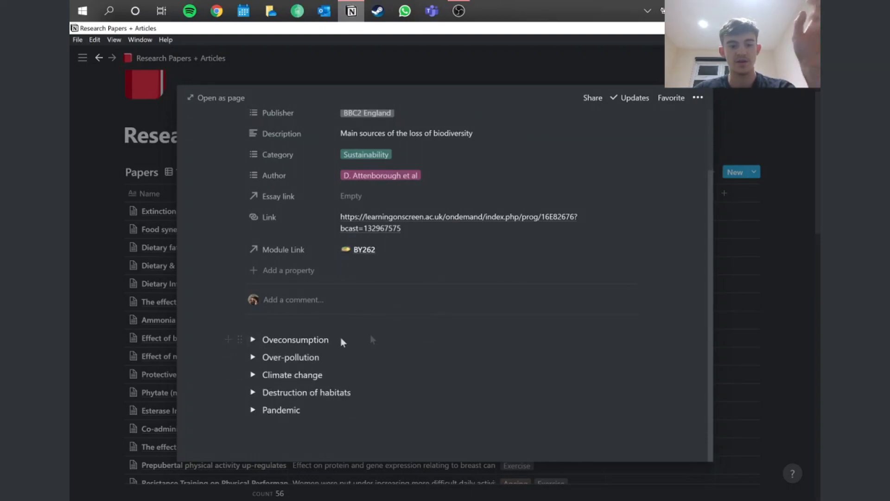
scroll(427, 301, up, 2)
click(89, 280)
Read the notes in the "Food synergies for improving bioavailability" entry and look through the rest of the Papers table.
click(222, 229)
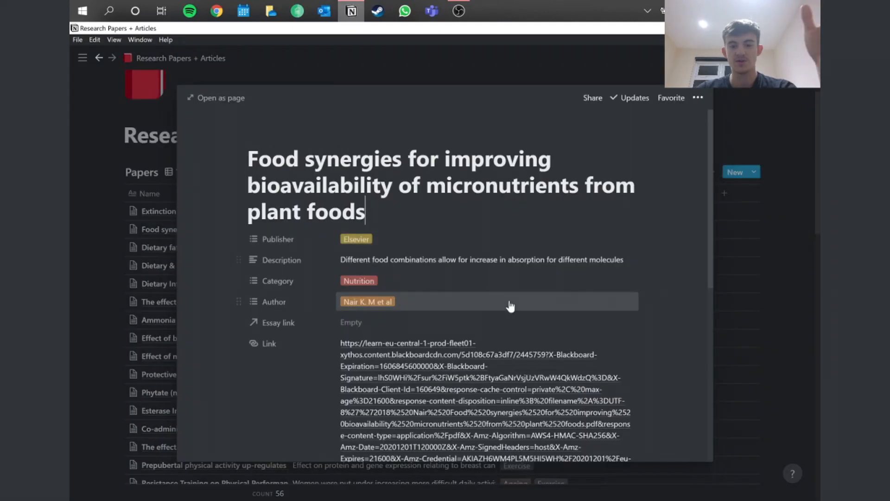
scroll(510, 306, down, 7)
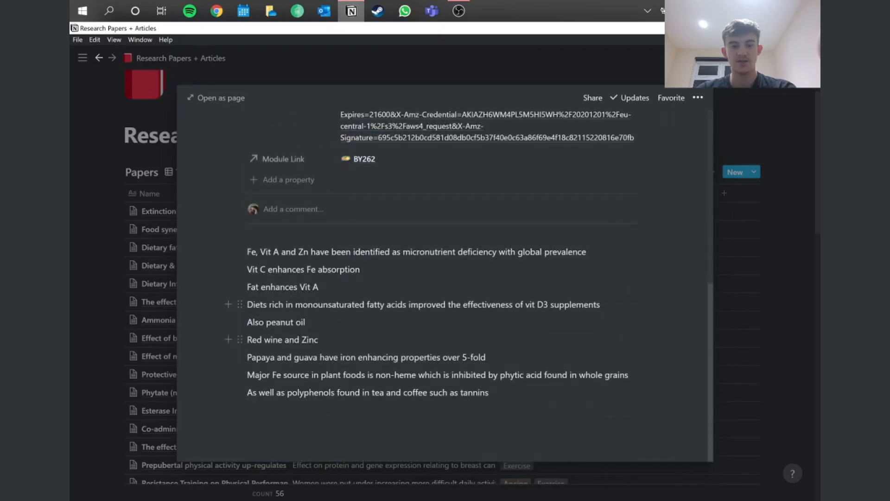
click(104, 291)
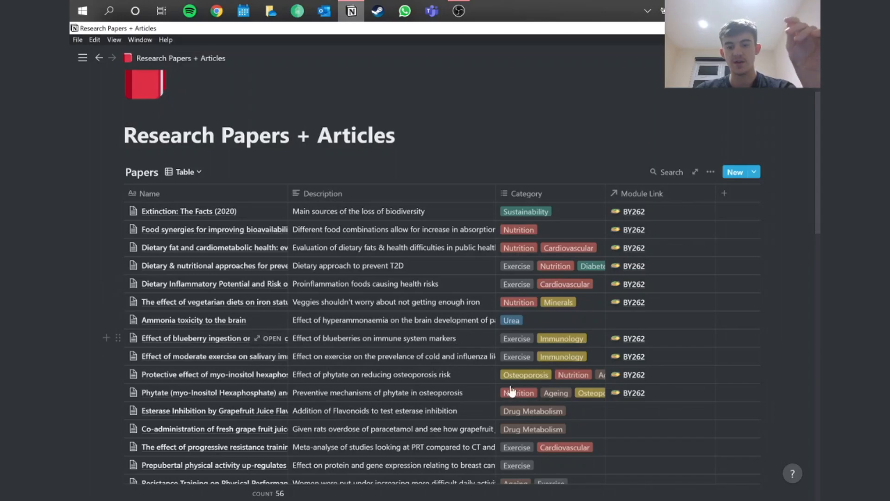
scroll(511, 391, down, 2)
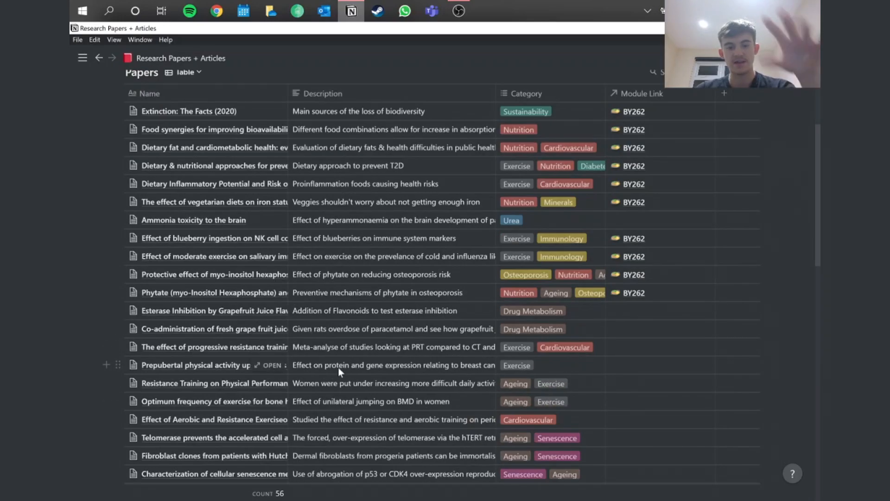
scroll(449, 235, up, 3)
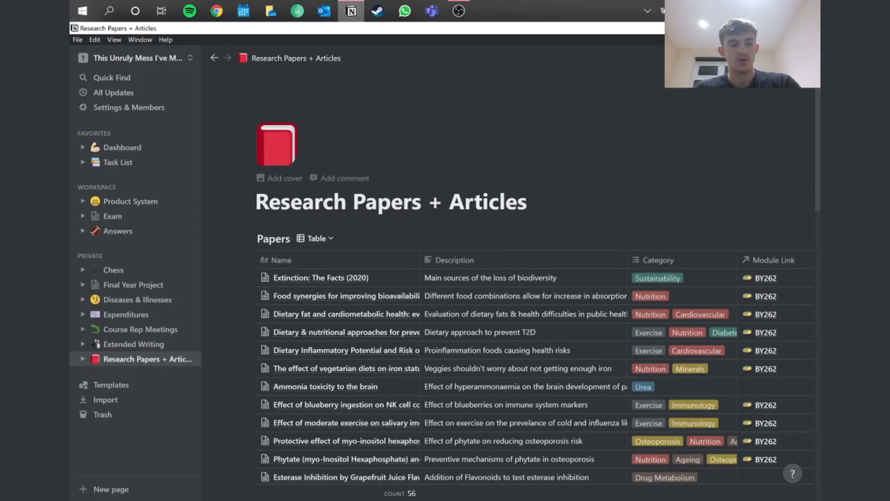
Return to the favorite Dashboard page in Product System and view it at full width.
click(122, 146)
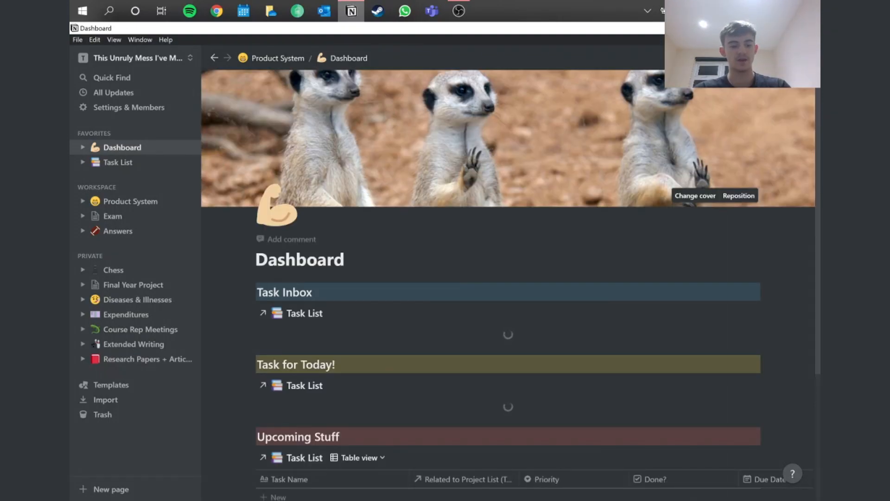
key(ctrl+backslash)
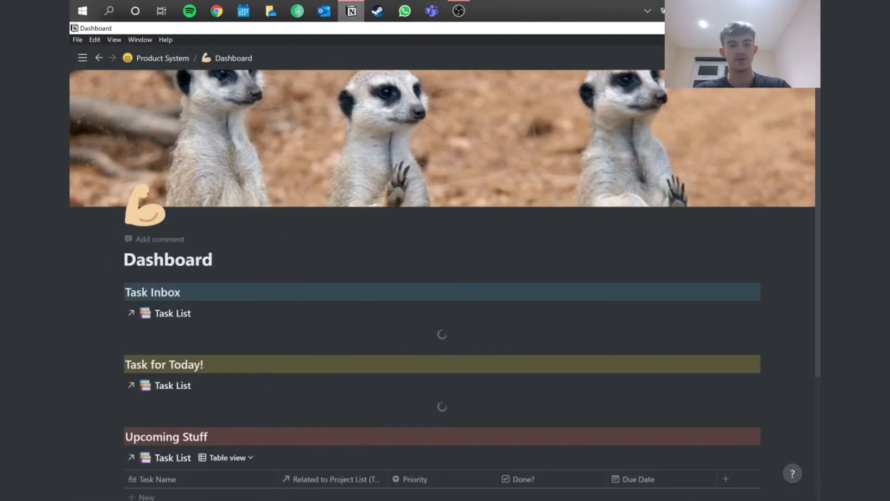
scroll(442, 319, down, 1)
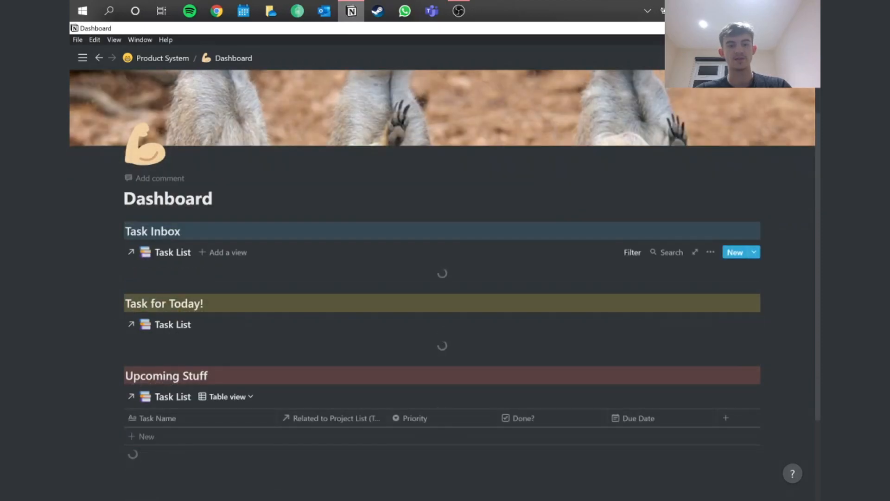
scroll(442, 320, up, 1)
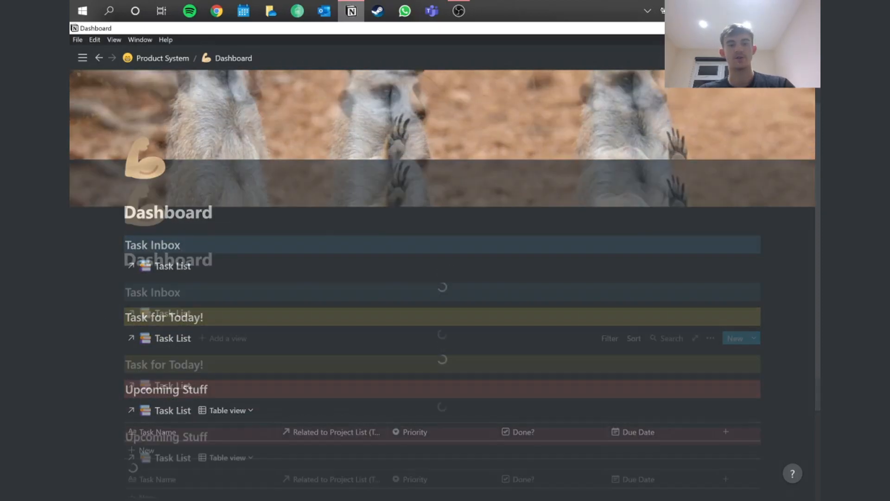